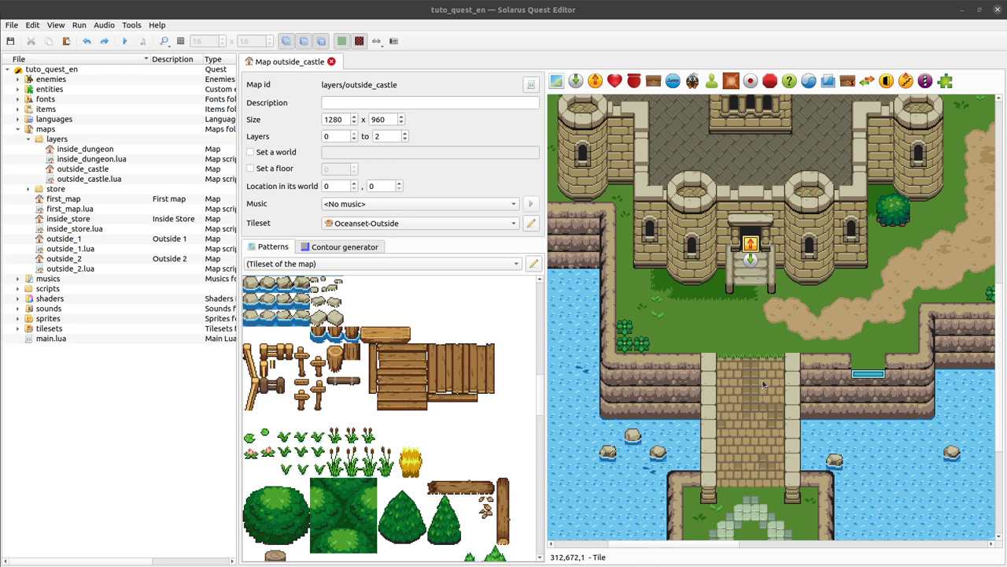
Step: Show the grid on the outside_castle map and set its cell size to 8 x 8
{"action": "left_click", "coordinate": [794, 383]}
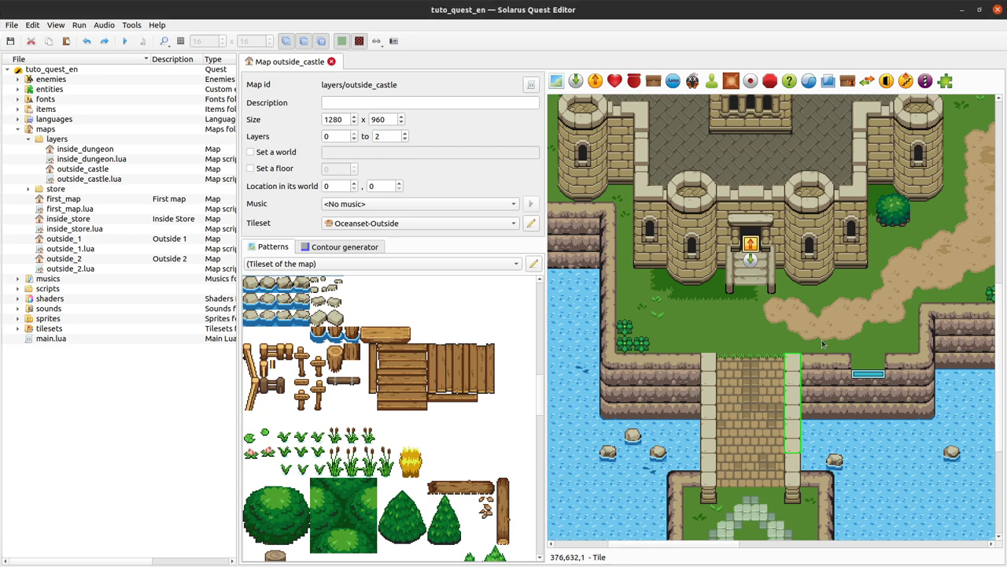
{"action": "key", "text": "ctrl+g"}
{"action": "left_click", "coordinate": [223, 45]}
{"action": "left_click", "coordinate": [270, 45]}
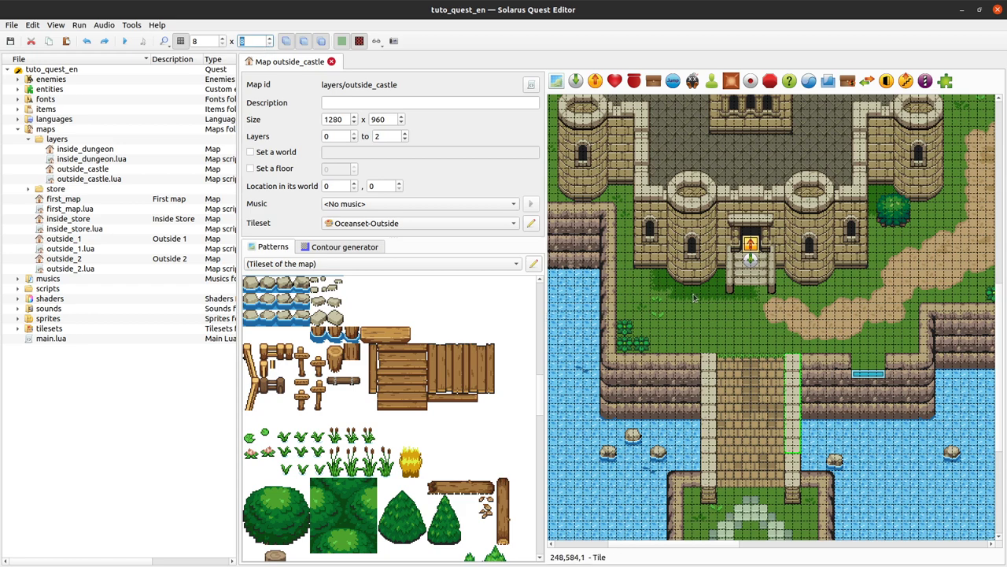
{"action": "scroll", "coordinate": [690, 343], "scroll_direction": "up", "scroll_amount": 1, "text": "ctrl"}
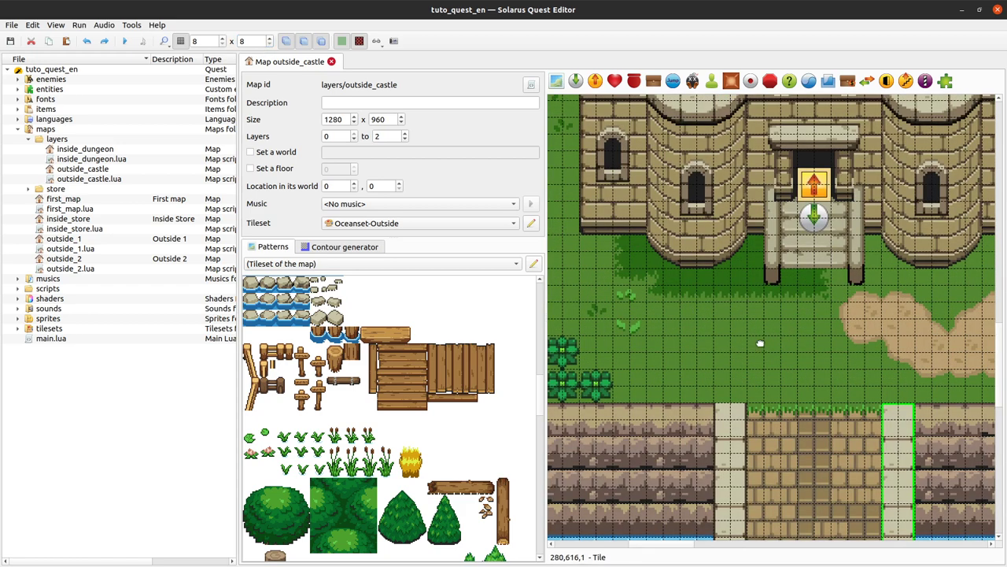
{"action": "middle_click_drag", "start_coordinate": [761, 343], "coordinate": [747, 322]}
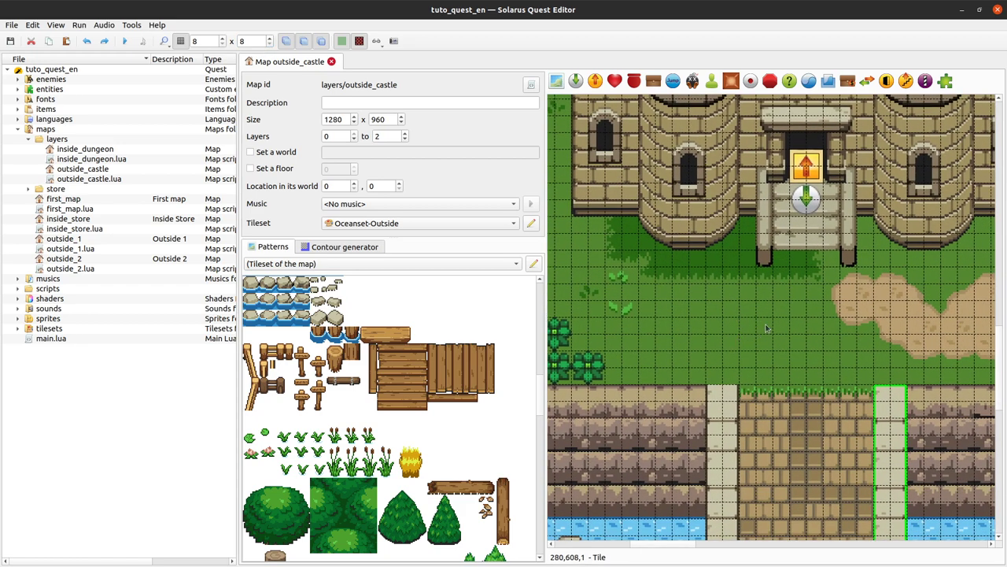
{"action": "middle_click_drag", "start_coordinate": [761, 360], "coordinate": [794, 277]}
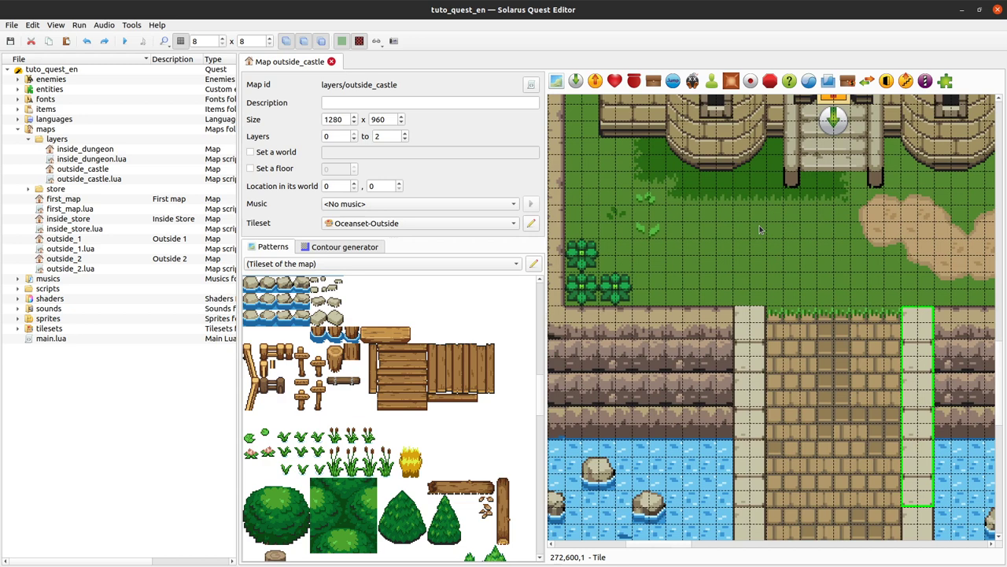
{"action": "scroll", "coordinate": [720, 266], "scroll_direction": "up", "scroll_amount": 3}
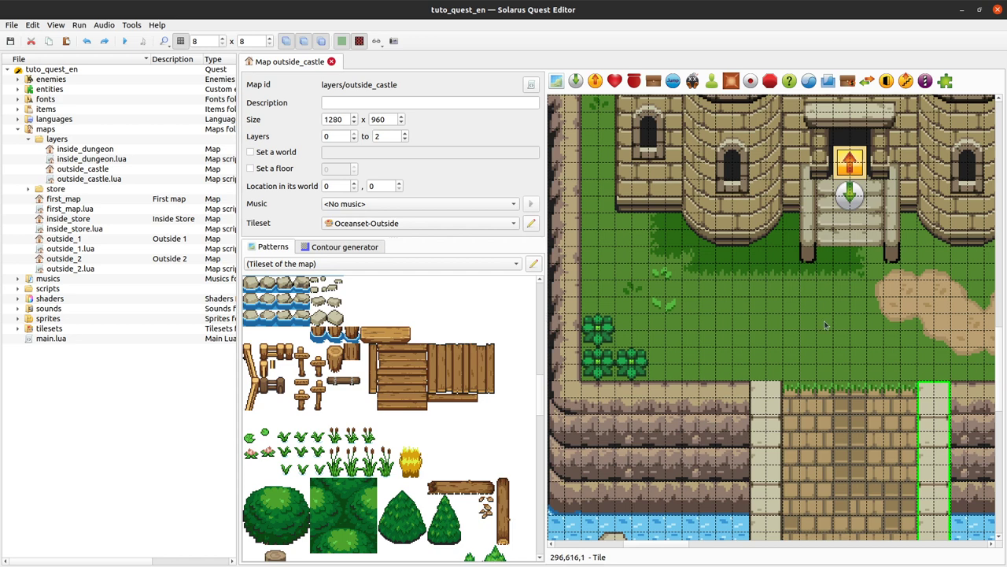
{"action": "left_click", "coordinate": [942, 447]}
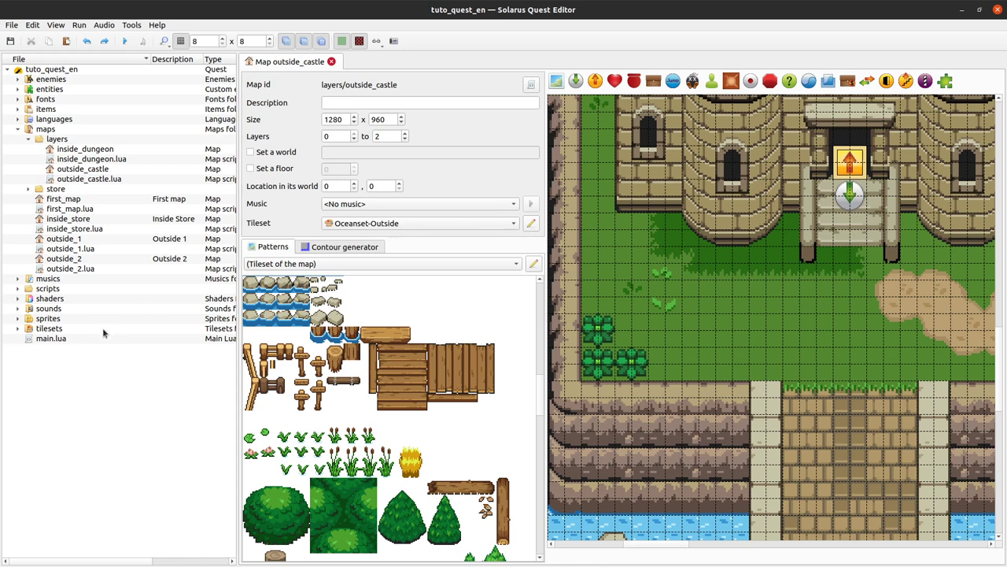
Step: Open the oceanset_outside tileset from the quest's tilesets folder and look over its patterns
{"action": "left_click", "coordinate": [17, 328]}
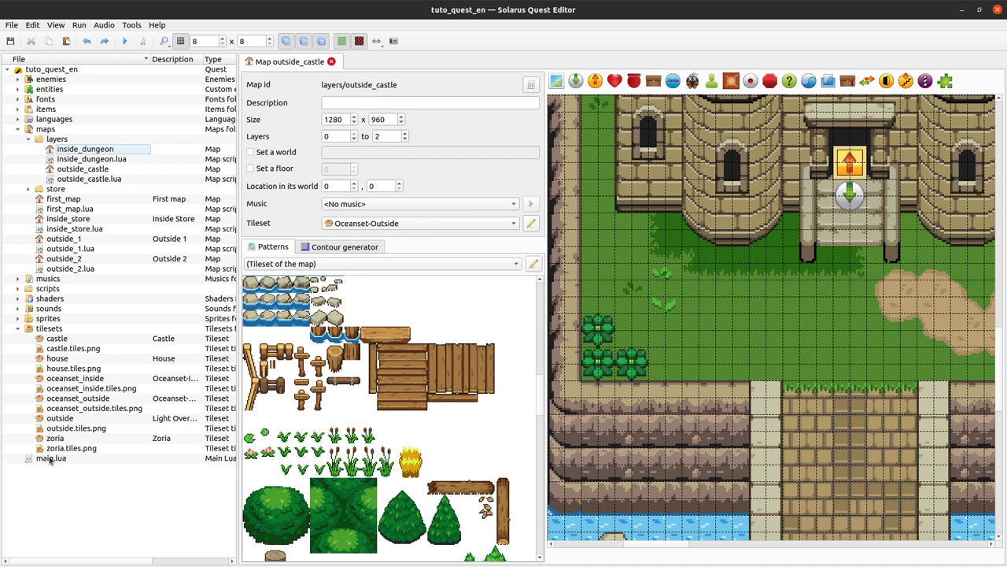
{"action": "left_click", "coordinate": [70, 400]}
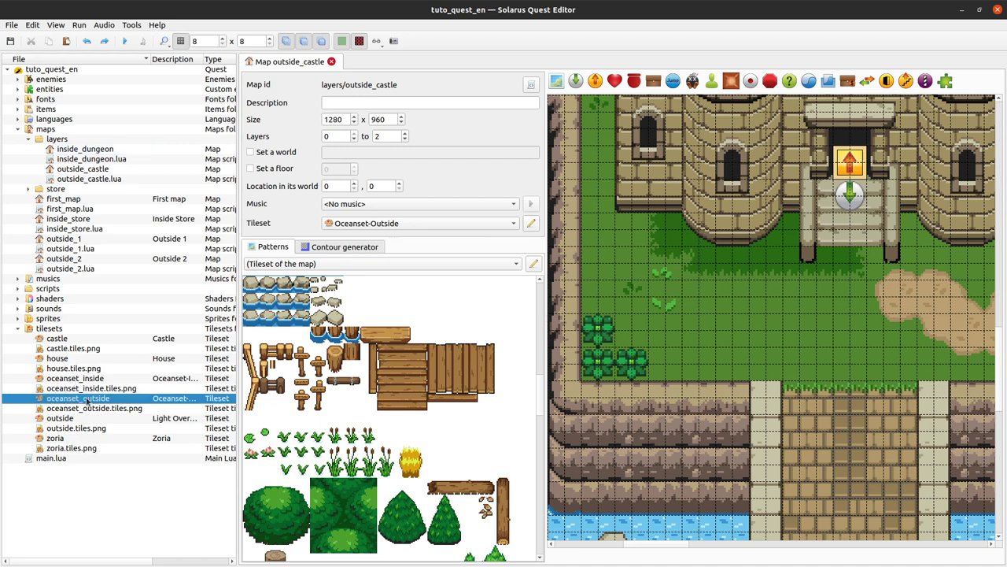
{"action": "double_click", "coordinate": [86, 400]}
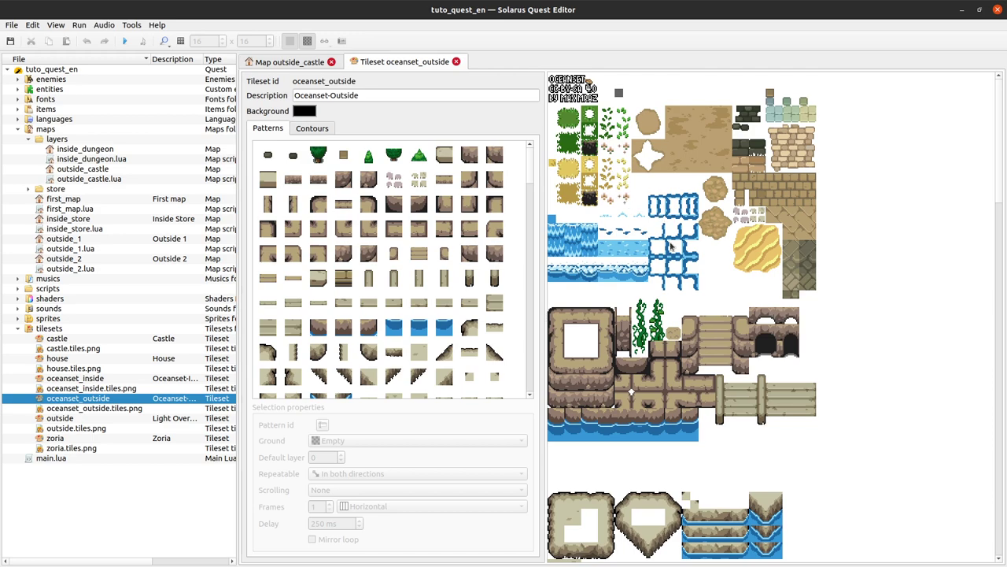
{"action": "scroll", "coordinate": [636, 394], "scroll_direction": "down", "scroll_amount": 10}
{"action": "scroll", "coordinate": [595, 448], "scroll_direction": "up", "scroll_amount": 10}
Step: Check the ground types offered for the light grass pattern, and return to the grass area of the outside_castle map
{"action": "right_click", "coordinate": [573, 120]}
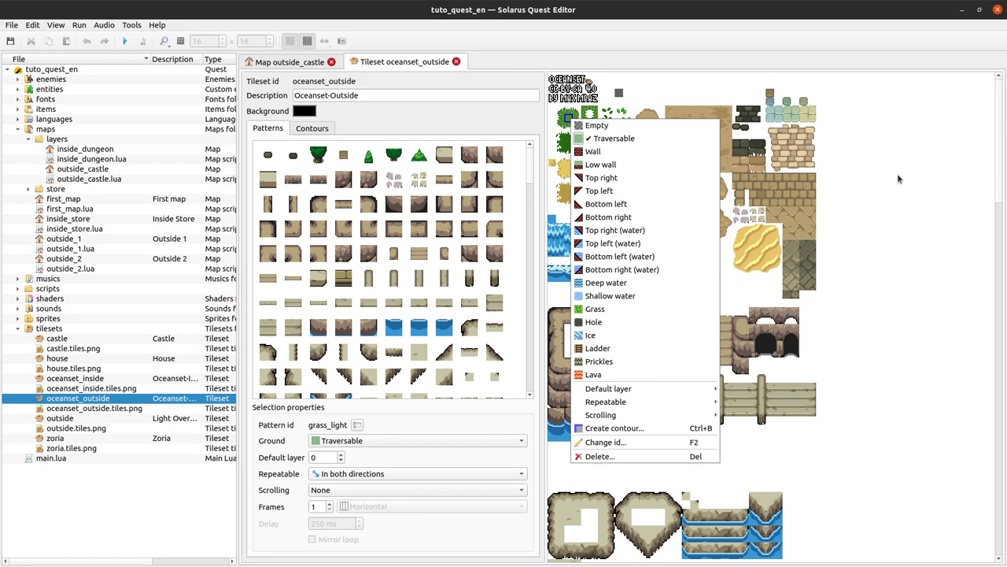
{"action": "left_click", "coordinate": [796, 193]}
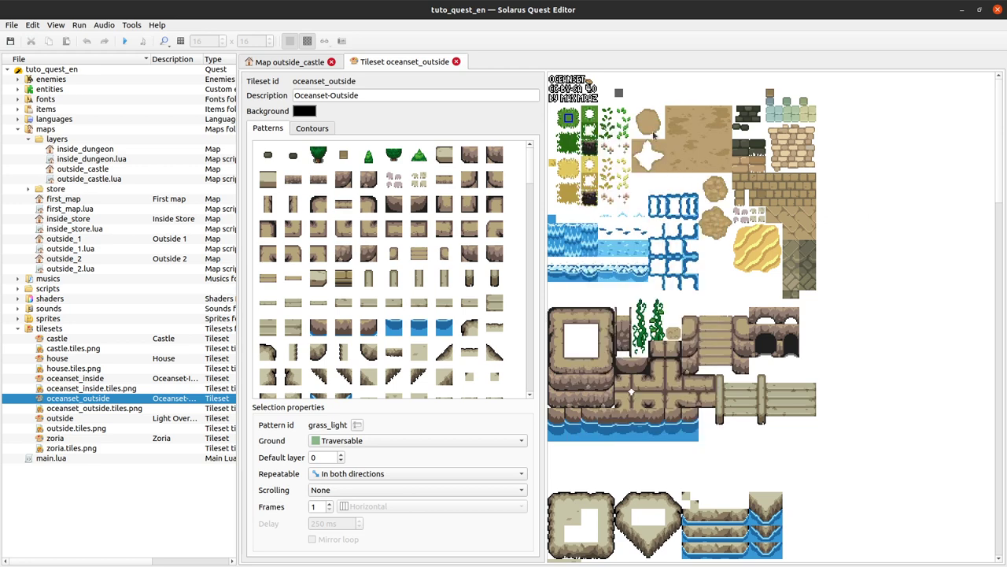
{"action": "left_click", "coordinate": [295, 63]}
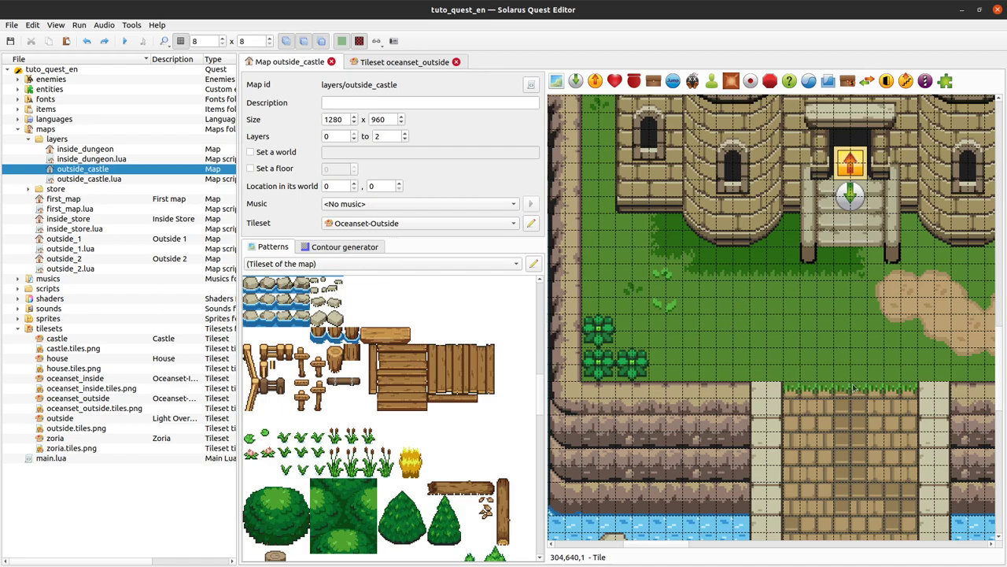
{"action": "middle_click_drag", "start_coordinate": [784, 310], "coordinate": [730, 382]}
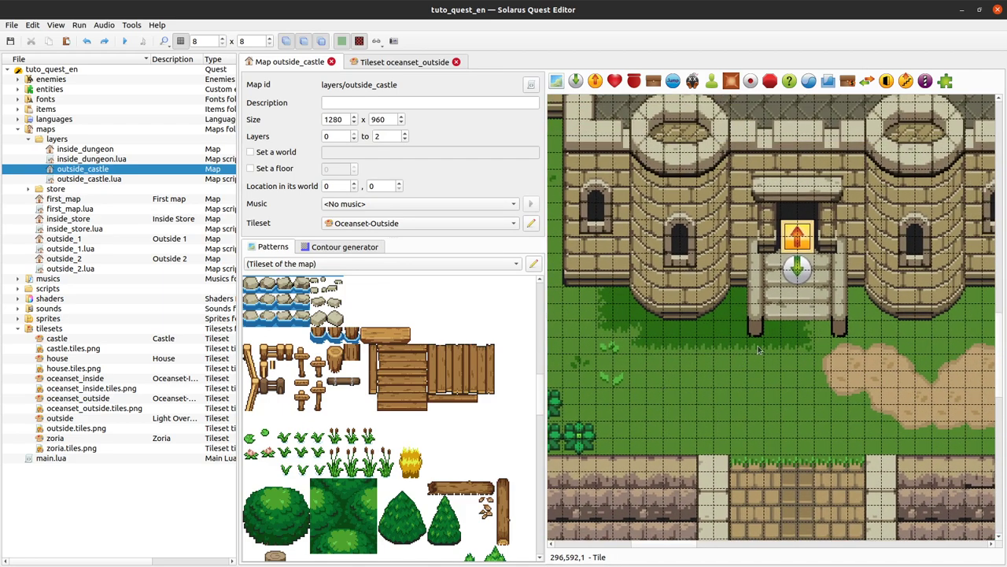
{"action": "middle_click_drag", "start_coordinate": [660, 410], "coordinate": [769, 384]}
{"action": "left_click_drag", "start_coordinate": [767, 386], "coordinate": [832, 368]}
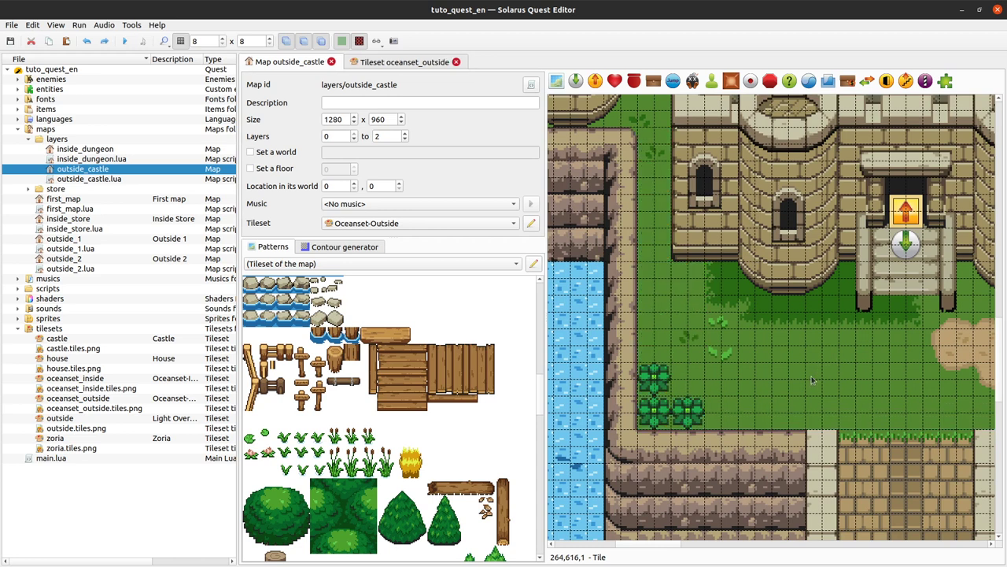
Step: Set the ground of the grass_light pattern in the oceanset_outside tileset to Wall
{"action": "left_click", "coordinate": [397, 63]}
{"action": "scroll", "coordinate": [553, 116], "scroll_direction": "up", "scroll_amount": 1, "text": "ctrl"}
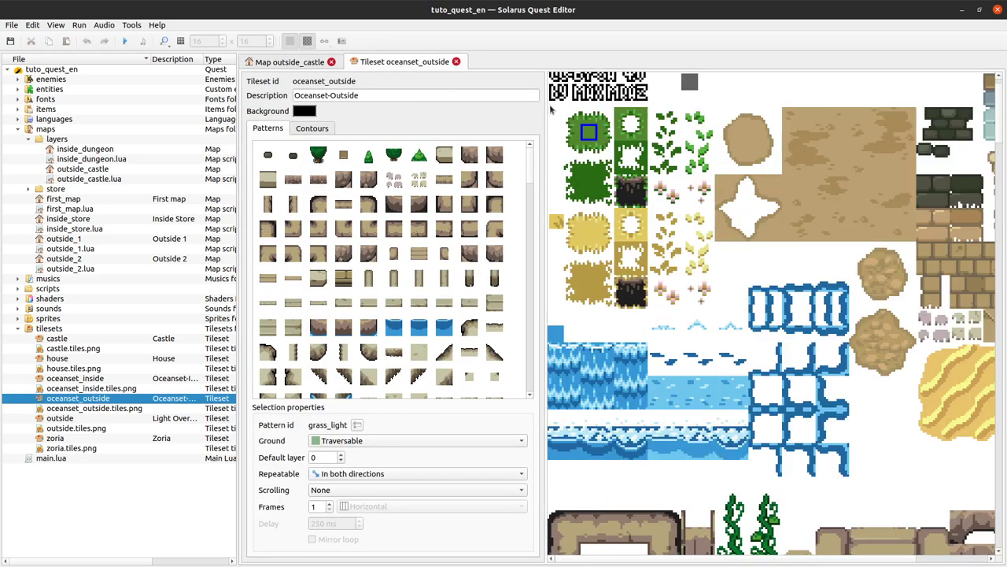
{"action": "right_click", "coordinate": [590, 132]}
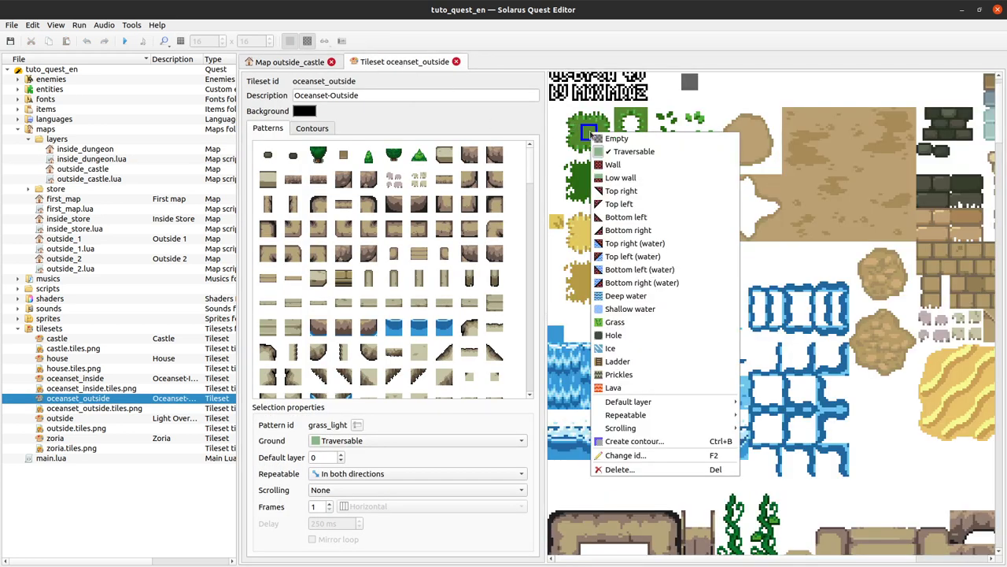
{"action": "left_click", "coordinate": [619, 152]}
{"action": "right_click", "coordinate": [598, 136]}
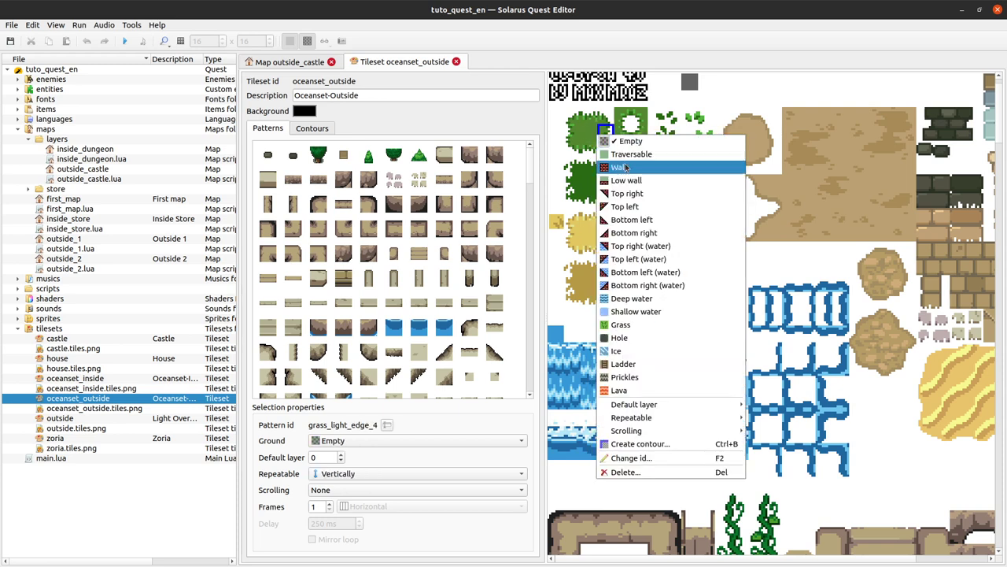
{"action": "left_click", "coordinate": [625, 167]}
{"action": "right_click", "coordinate": [587, 132]}
{"action": "left_click", "coordinate": [610, 162]}
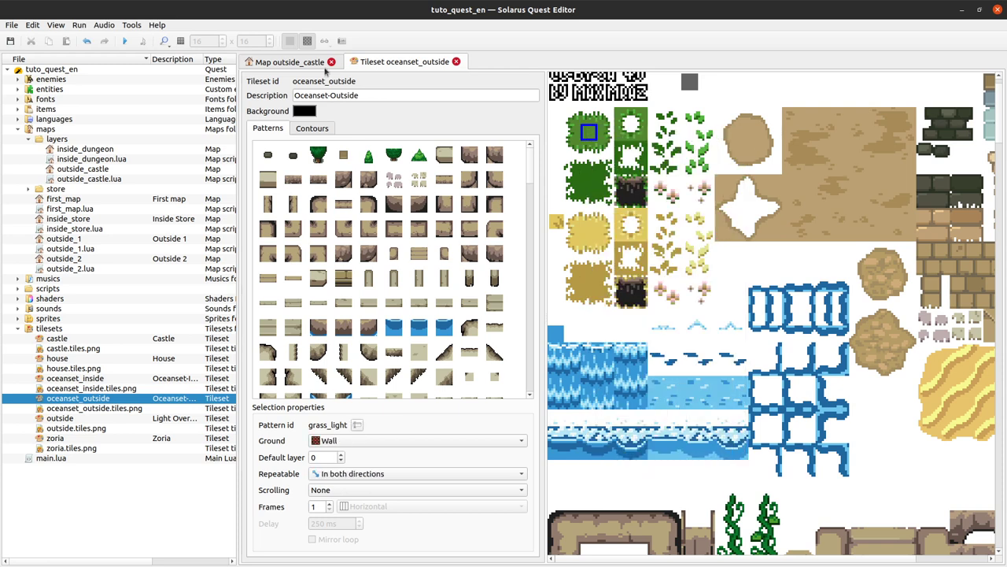
Step: Test-run the quest, try walking the hero from the castle stairs onto the grass, and close the game
{"action": "left_click", "coordinate": [282, 61]}
{"action": "left_click", "coordinate": [125, 41]}
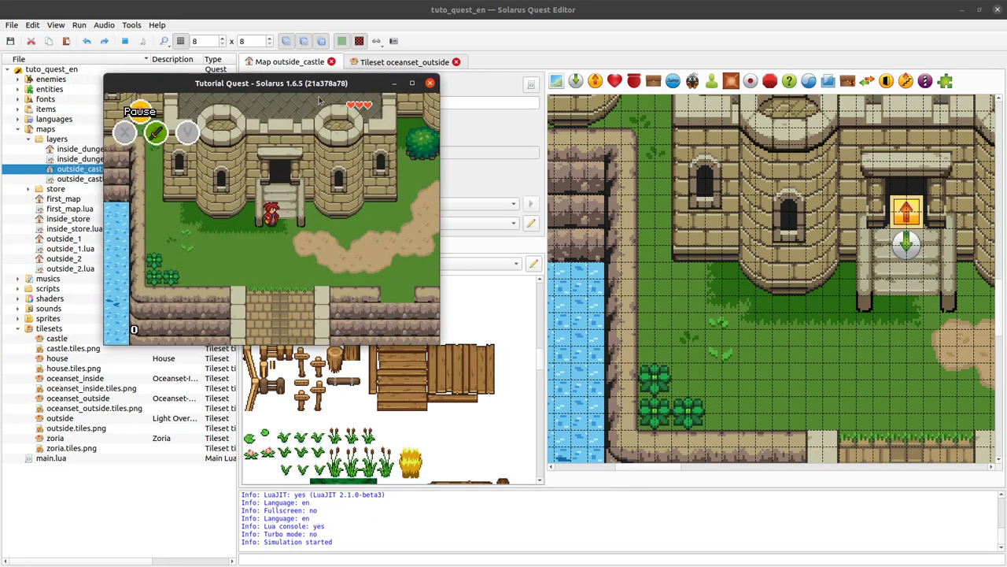
{"action": "key", "text": "Up"}
{"action": "key", "text": "Right"}
{"action": "key", "text": "c"}
{"action": "key", "text": "Left"}
{"action": "key", "text": "Down"}
{"action": "key", "text": "Up"}
{"action": "key", "text": "Right"}
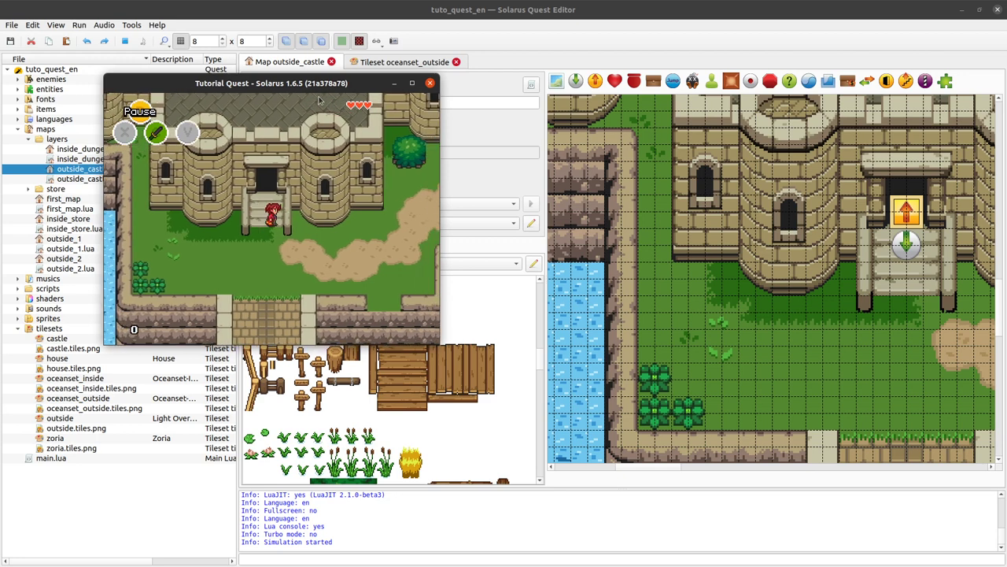
{"action": "left_click", "coordinate": [430, 83]}
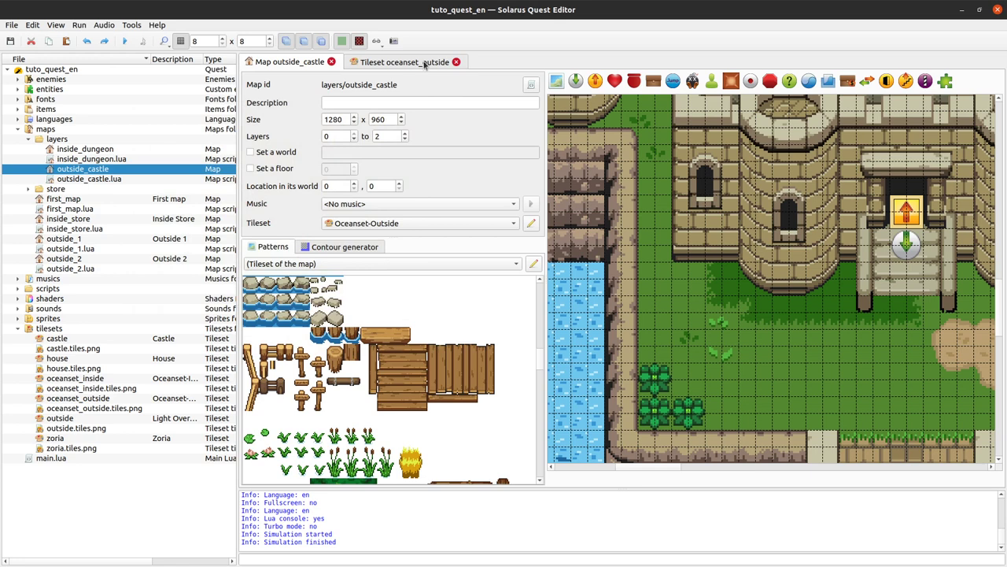
Step: Restore the grass_light pattern's ground to Traversable and save the tileset
{"action": "left_click", "coordinate": [406, 61]}
{"action": "key", "text": "ctrl+s"}
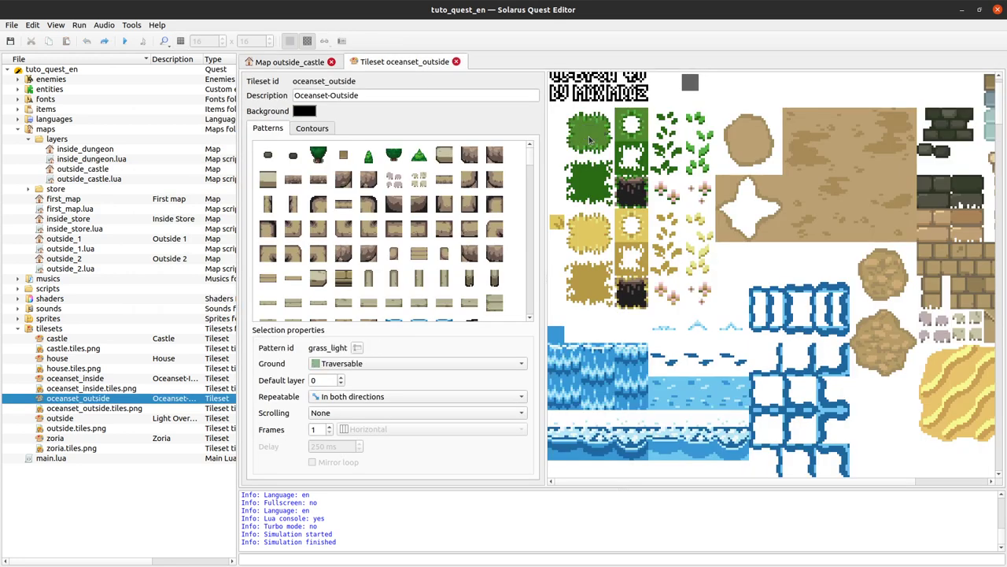
{"action": "right_click", "coordinate": [593, 137]}
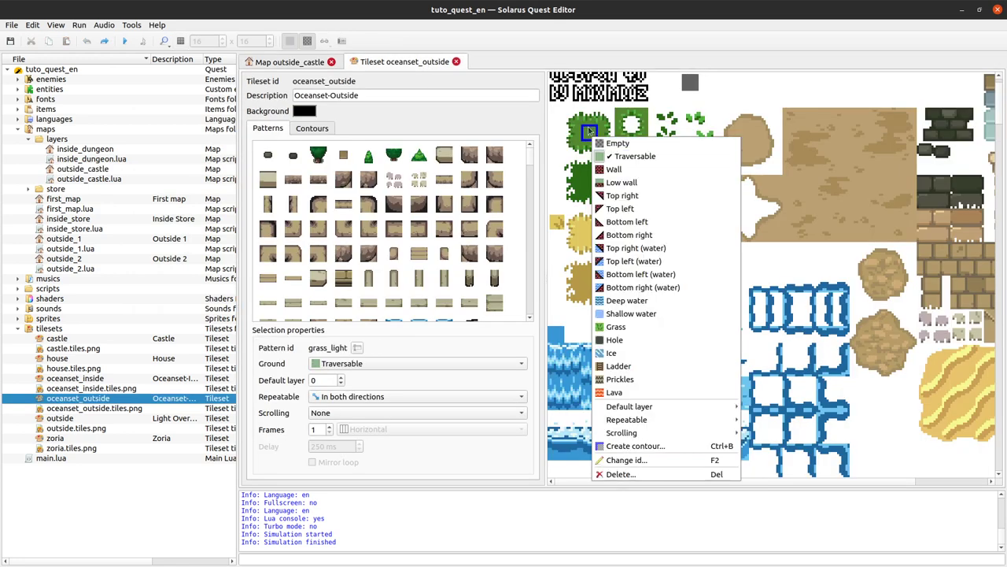
{"action": "left_click", "coordinate": [608, 156]}
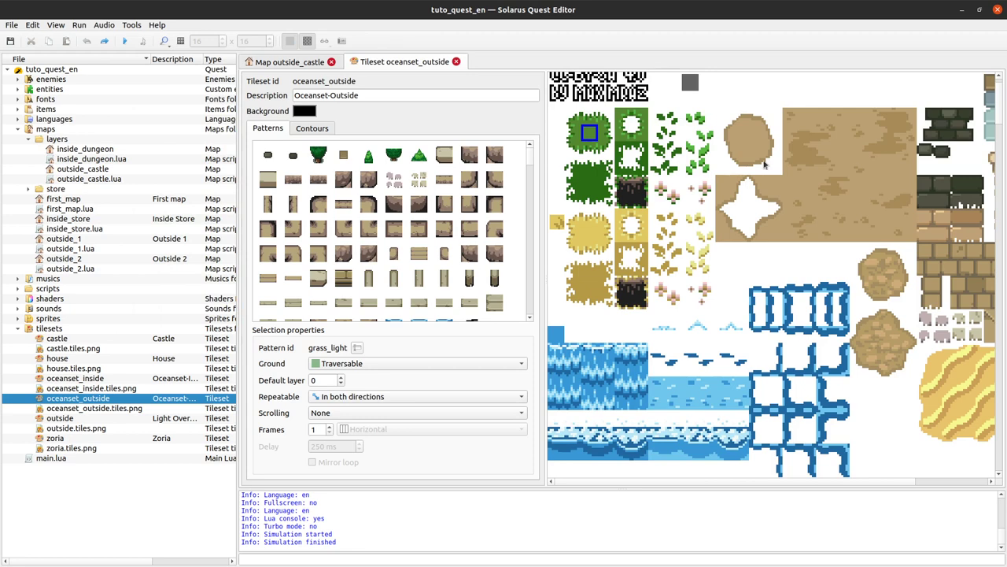
{"action": "right_click", "coordinate": [588, 134]}
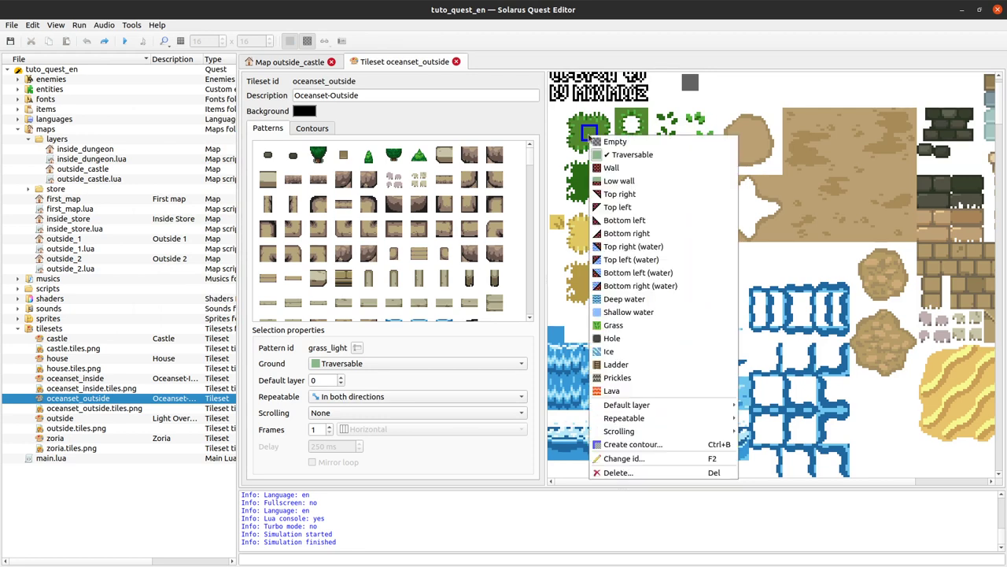
{"action": "left_click", "coordinate": [586, 134]}
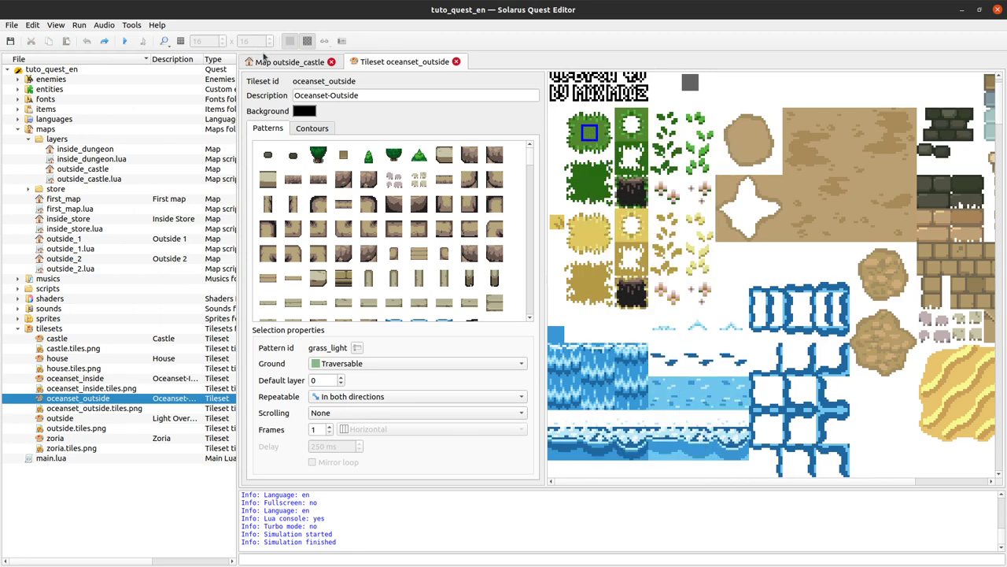
Step: On the outside_castle map, move aside the west tower's base tile, the dark grass tile beneath it and the light grass tile under both
{"action": "left_click", "coordinate": [274, 62]}
{"action": "middle_click_drag", "start_coordinate": [905, 409], "coordinate": [827, 396]}
{"action": "middle_click_drag", "start_coordinate": [728, 354], "coordinate": [775, 291]}
{"action": "middle_click_drag", "start_coordinate": [848, 257], "coordinate": [743, 405]}
{"action": "left_click", "coordinate": [683, 327]}
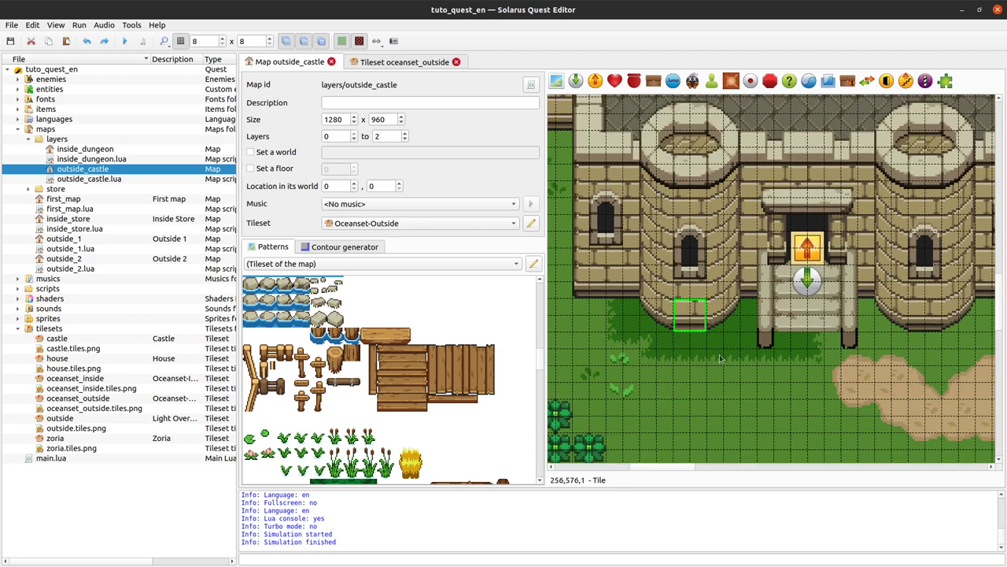
{"action": "left_click_drag", "start_coordinate": [693, 325], "coordinate": [758, 377]}
{"action": "left_click_drag", "start_coordinate": [697, 316], "coordinate": [791, 426]}
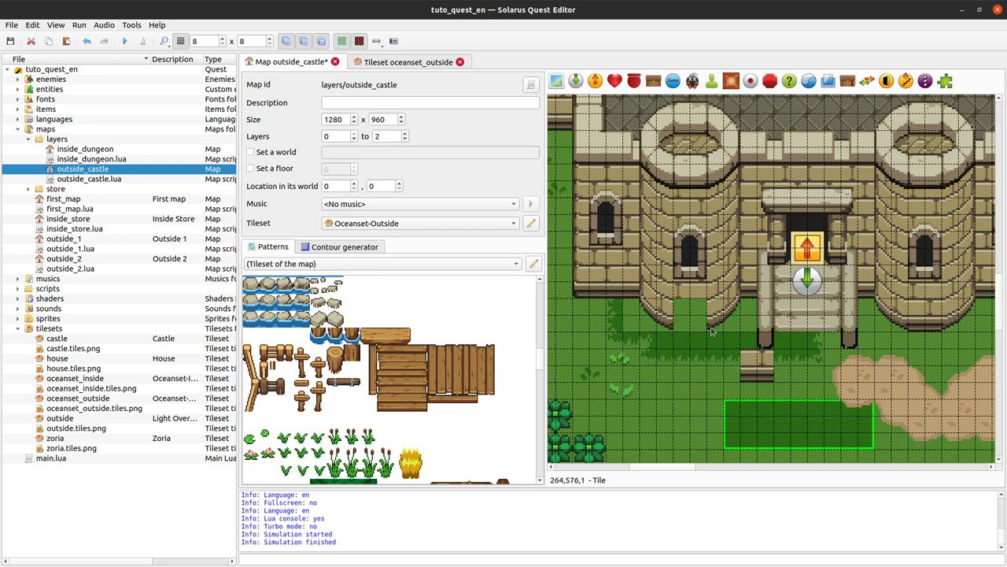
{"action": "left_click_drag", "start_coordinate": [699, 325], "coordinate": [801, 349]}
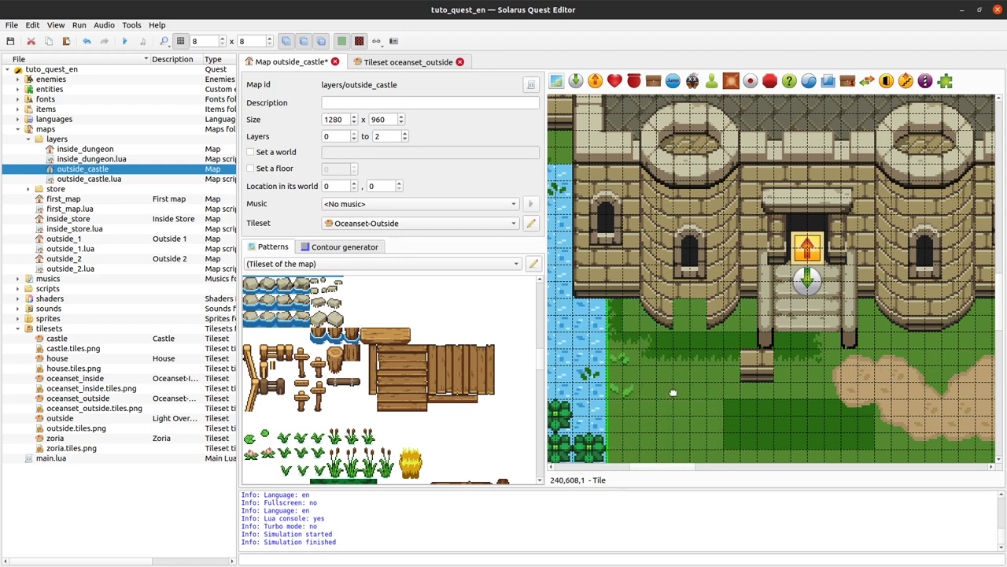
{"action": "middle_click_drag", "start_coordinate": [683, 366], "coordinate": [826, 313]}
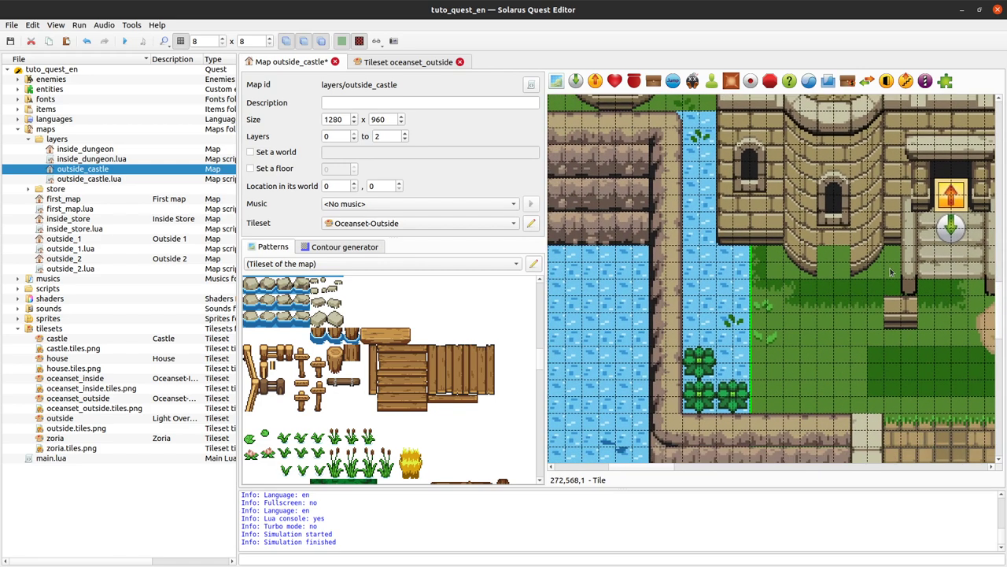
Step: Undo the moves of the tower base and grass tiles and save the map
{"action": "key", "text": "Delete"}
{"action": "key", "text": "ctrl+s"}
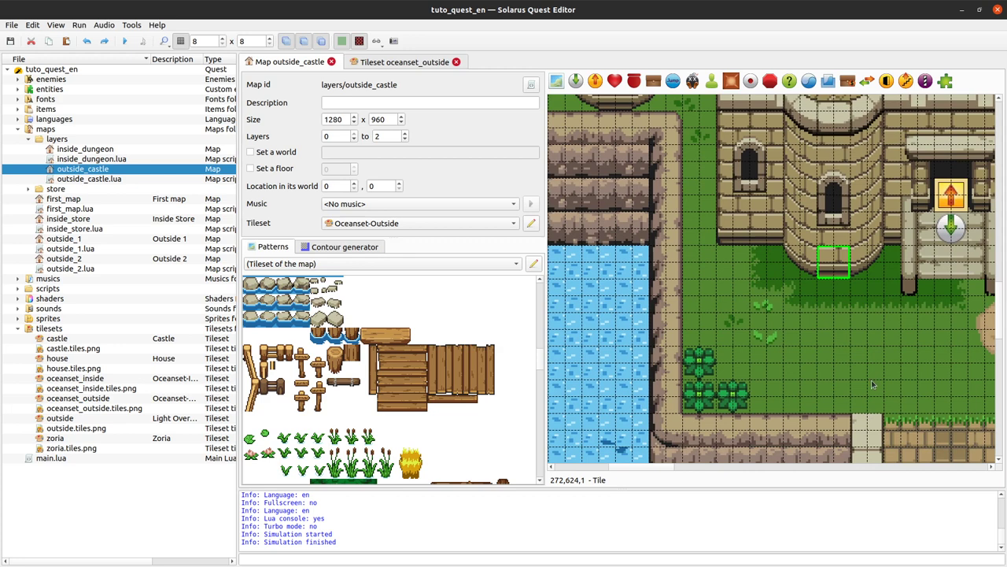
Step: Examine the dark grass edge strip in front of the castle's west tower
{"action": "middle_click_drag", "start_coordinate": [866, 351], "coordinate": [743, 426]}
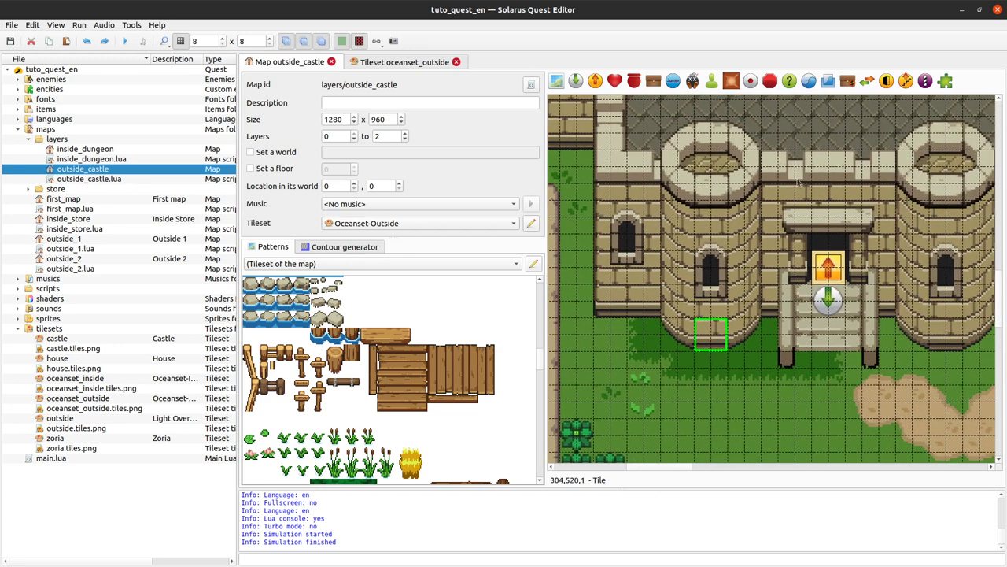
{"action": "left_click", "coordinate": [743, 376]}
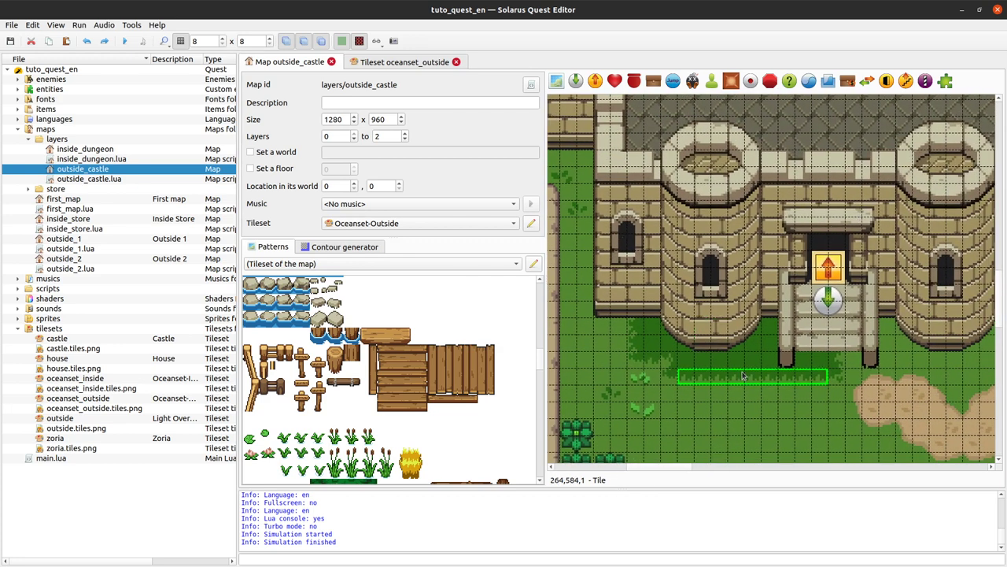
{"action": "key", "text": "Delete"}
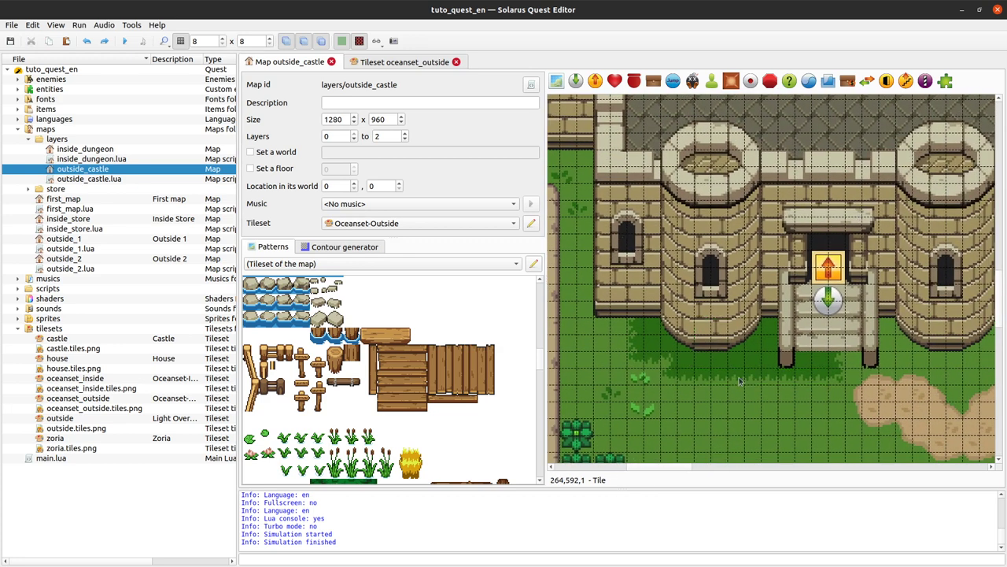
Step: Run the quest, walk the hero down and left to the west tower's base, and close the game
{"action": "left_click", "coordinate": [709, 340]}
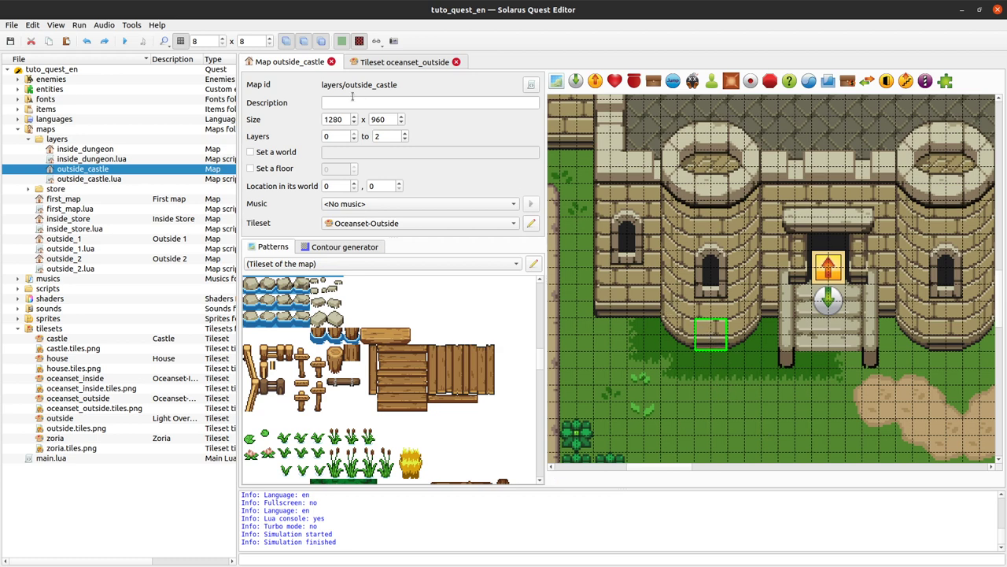
{"action": "left_click", "coordinate": [124, 41]}
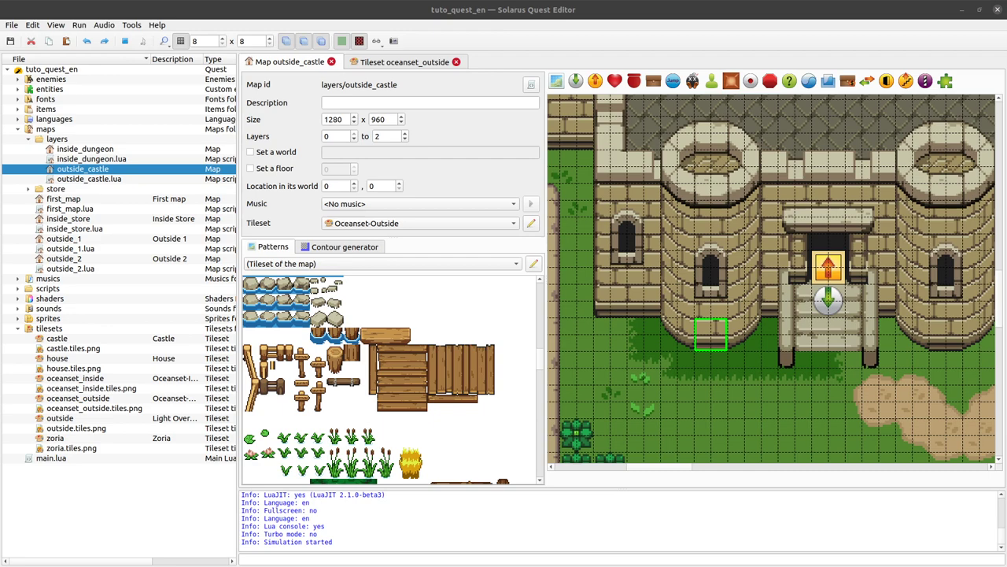
{"action": "key", "text": "Down"}
{"action": "key", "text": "Left"}
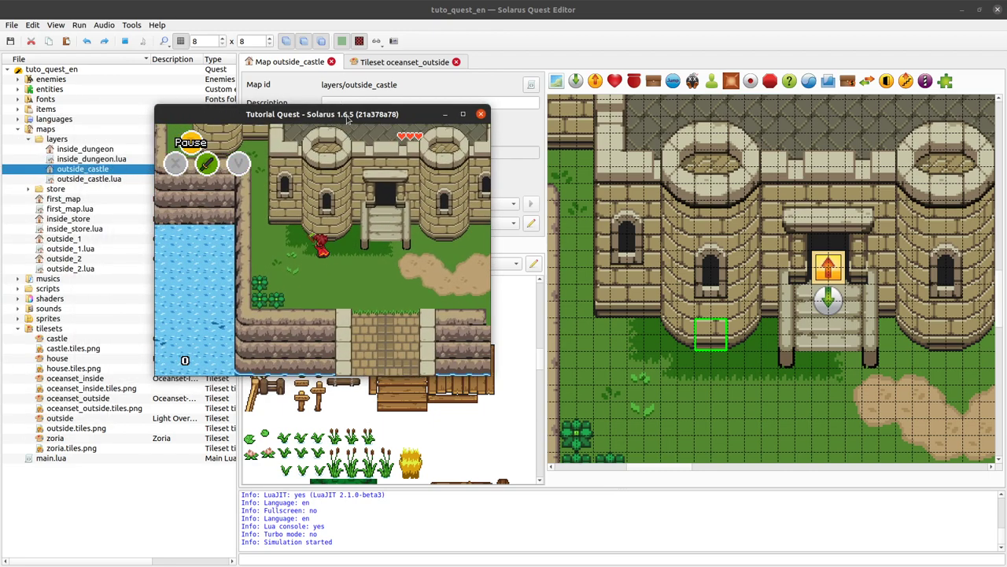
{"action": "left_click", "coordinate": [481, 114]}
Step: Move the west tower's base tile aside and back, bring the dark grass tile beneath it to the front and save the map
{"action": "left_click_drag", "start_coordinate": [722, 336], "coordinate": [757, 421]}
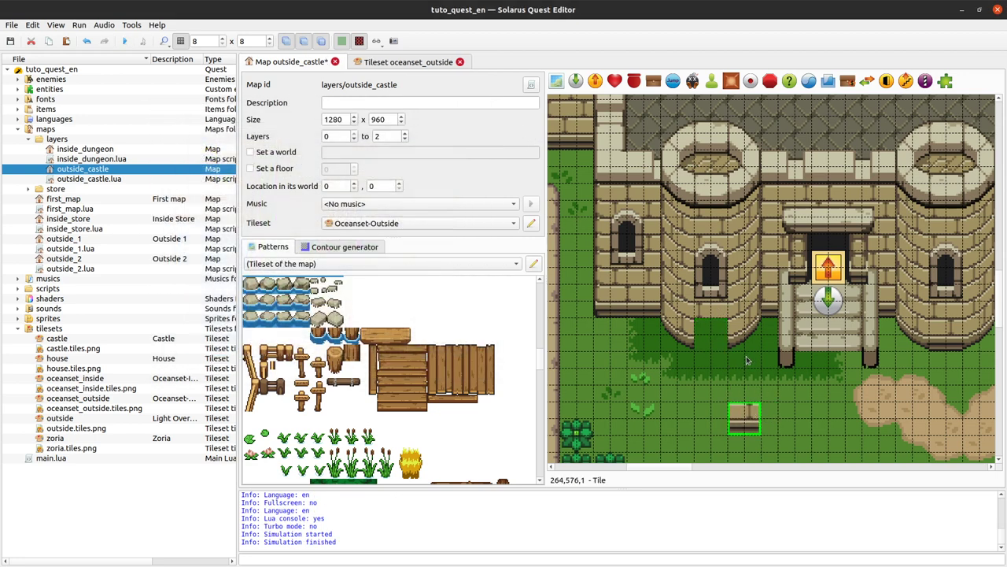
{"action": "key", "text": "ctrl+z"}
{"action": "left_click", "coordinate": [657, 336]}
{"action": "left_click", "coordinate": [652, 347]}
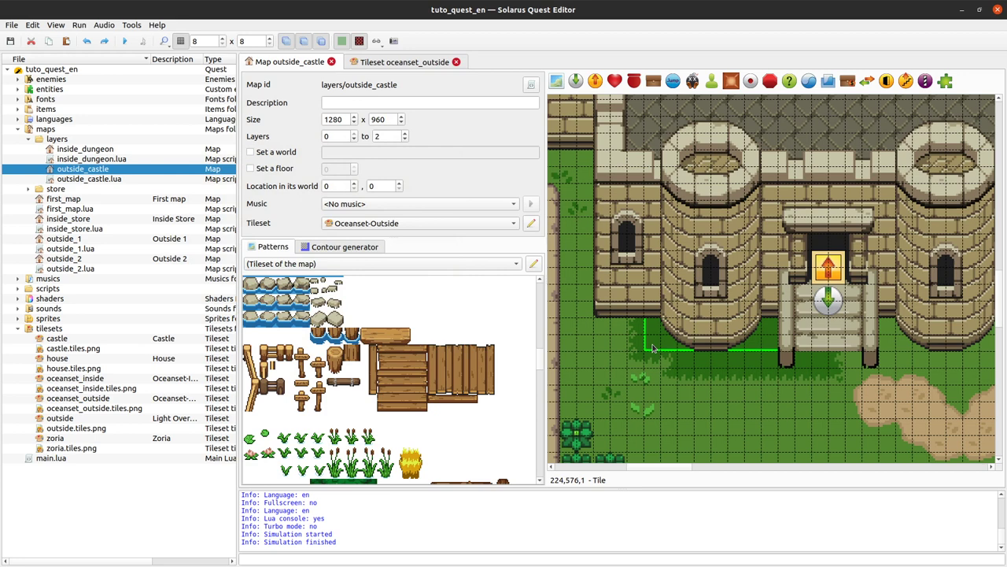
{"action": "key", "text": "t"}
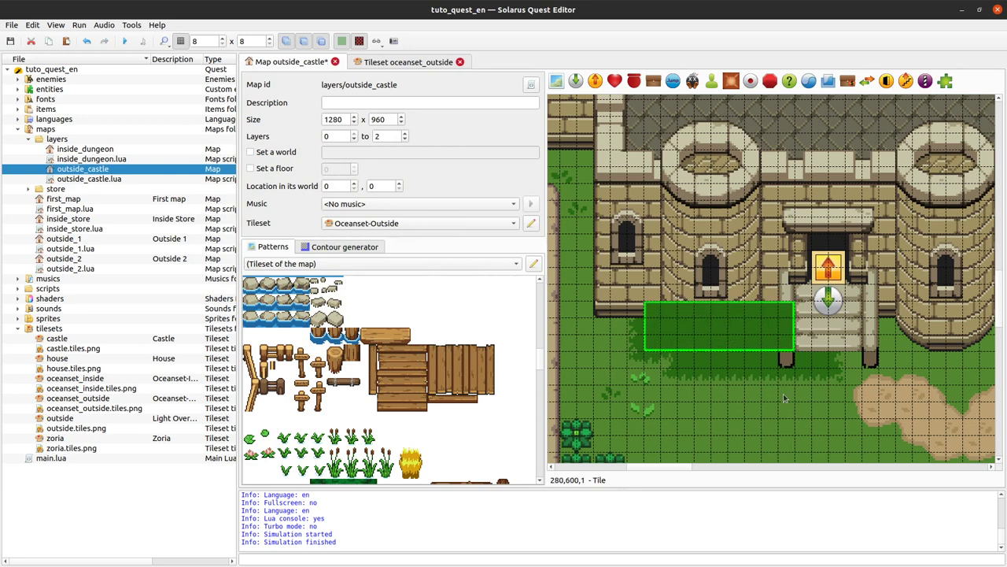
{"action": "key", "text": "ctrl+s"}
Step: Run the quest, walk the hero over the dark grass covering the west tower's base, and close the game
{"action": "left_click", "coordinate": [124, 41]}
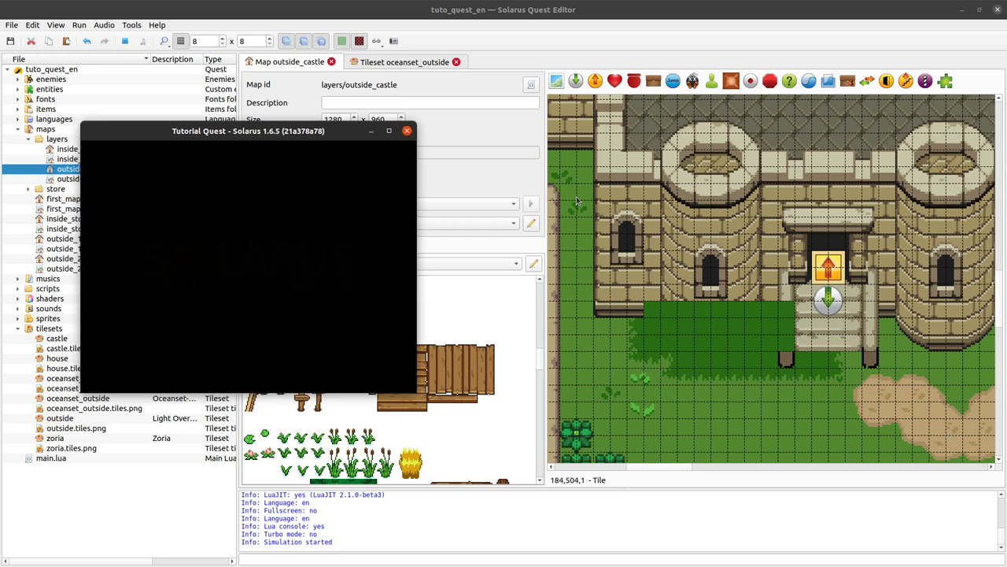
{"action": "key", "text": "Left"}
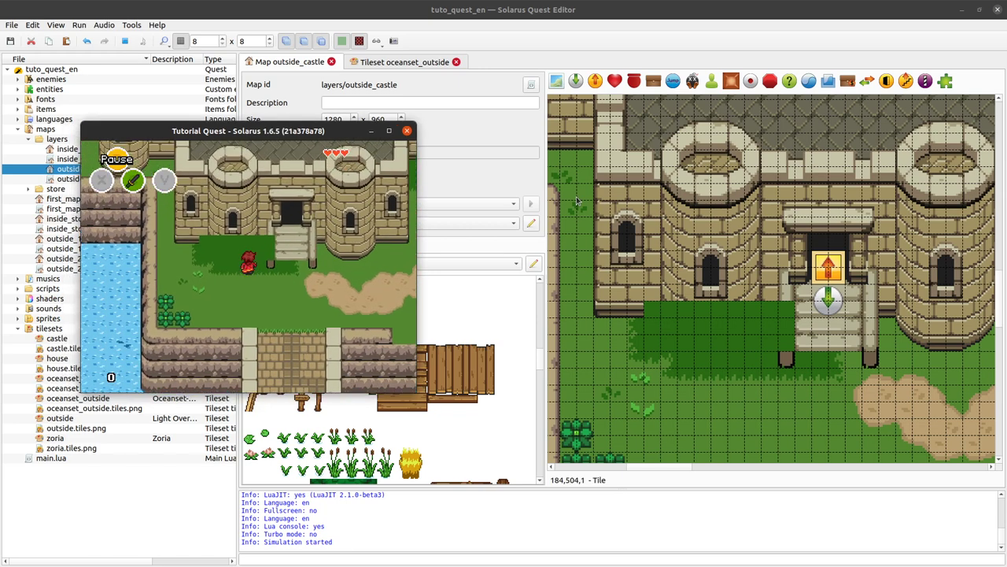
{"action": "key", "text": "Right"}
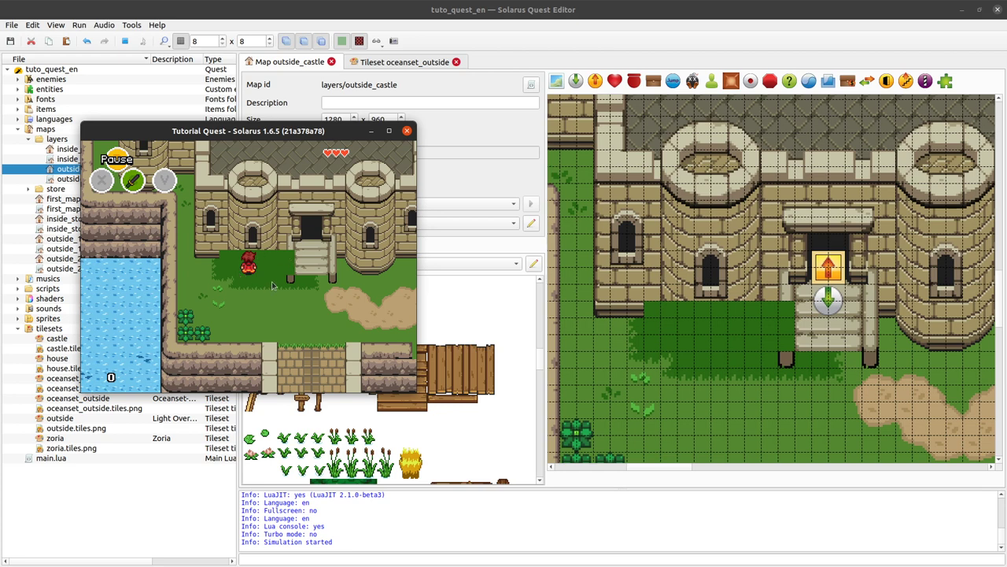
{"action": "left_click", "coordinate": [407, 130]}
Step: Undo the dark grass tile's move to the front and save the map
{"action": "key", "text": "ctrl+z"}
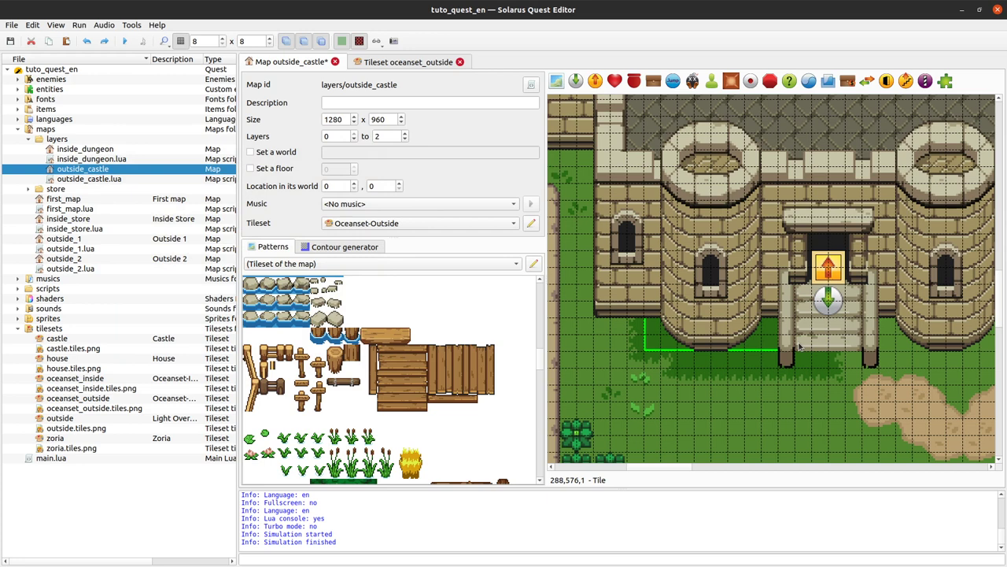
{"action": "key", "text": "ctrl+s"}
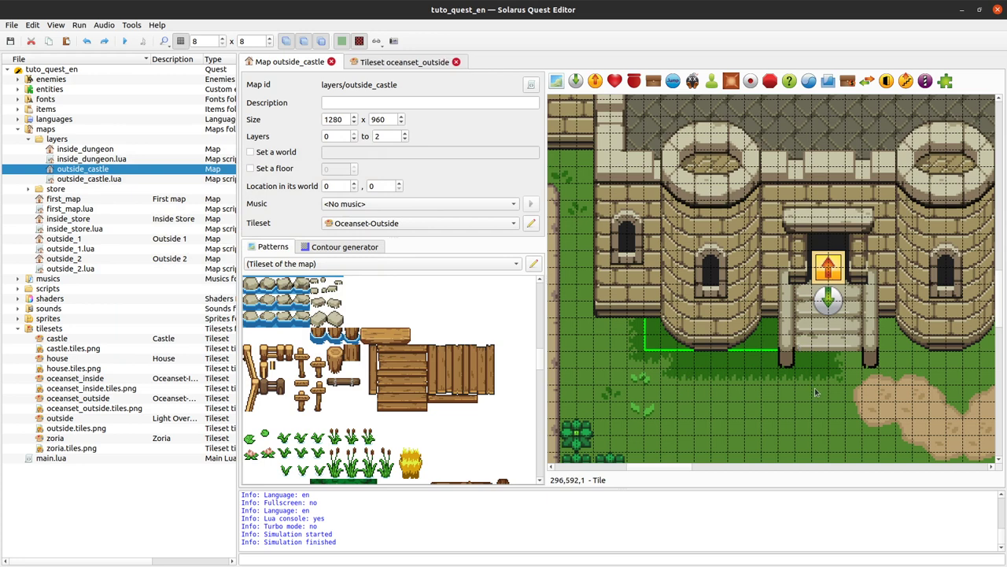
Step: Select the west tower's base tile together with the dark grass tile and check which layer they are on
{"action": "middle_click_drag", "start_coordinate": [706, 345], "coordinate": [851, 307]}
{"action": "left_click", "coordinate": [859, 296]}
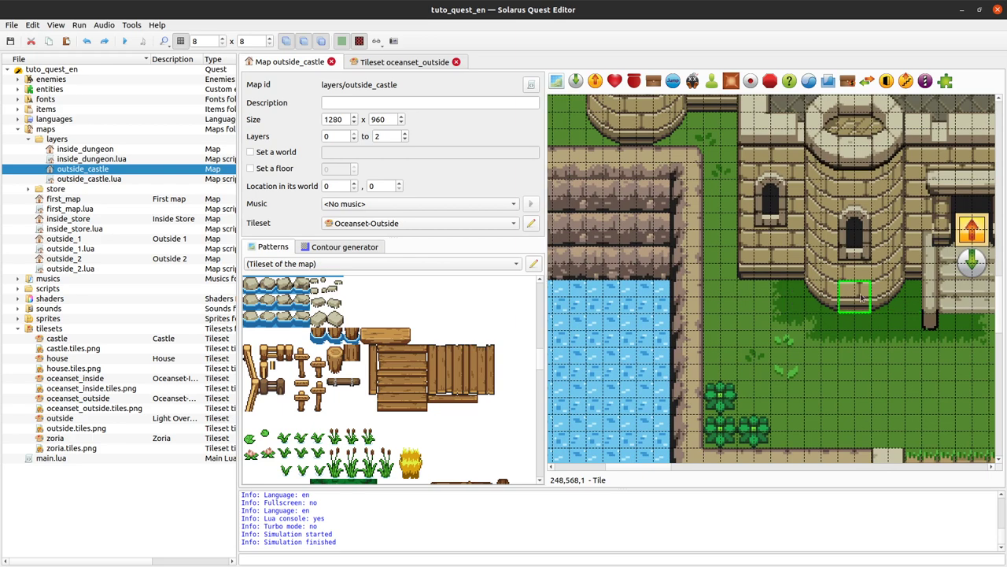
{"action": "left_click", "coordinate": [832, 296], "text": "ctrl"}
{"action": "right_click", "coordinate": [794, 306]}
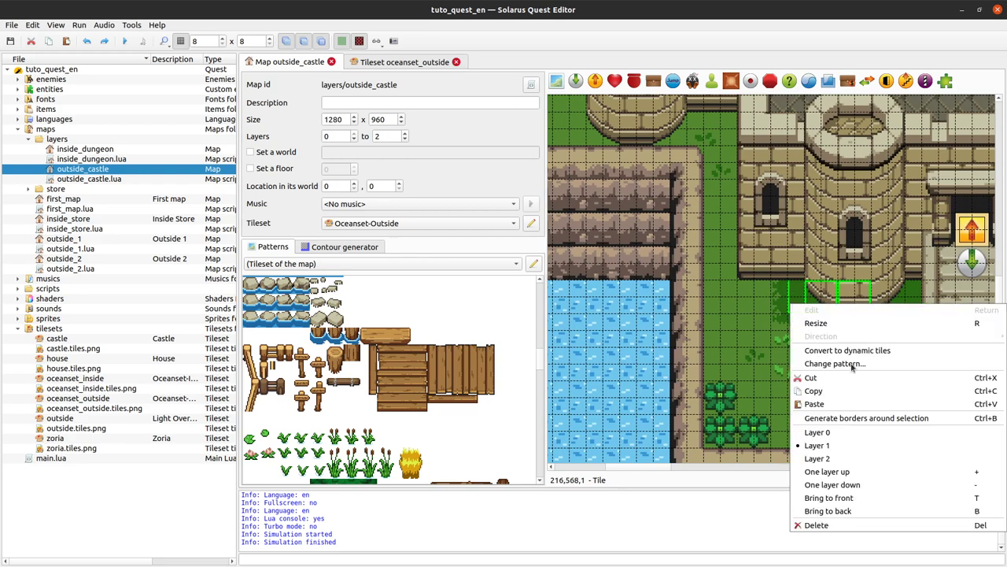
{"action": "left_click", "coordinate": [821, 448]}
Step: Hide the map's upper layers to inspect the water and cliffs on layer 0, and show all layers again
{"action": "scroll", "coordinate": [798, 353], "scroll_direction": "down", "scroll_amount": 1}
{"action": "middle_click_drag", "start_coordinate": [823, 378], "coordinate": [718, 293]}
{"action": "left_click", "coordinate": [932, 427]}
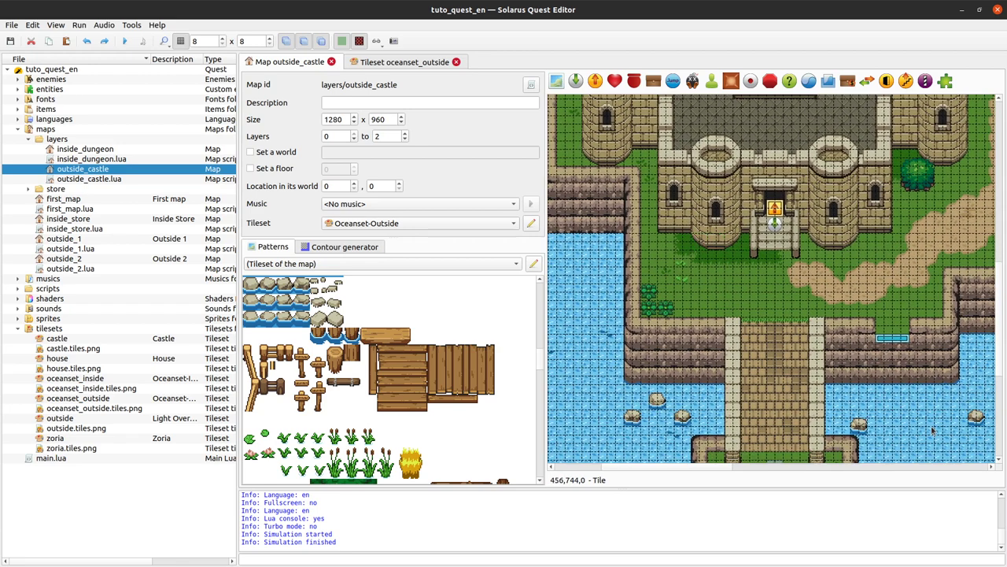
{"action": "left_click", "coordinate": [303, 44]}
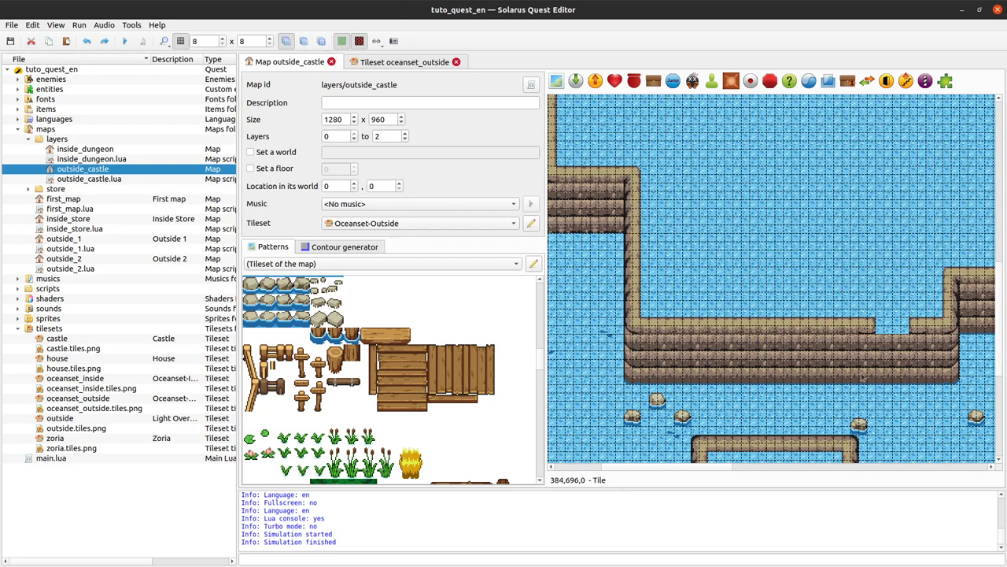
{"action": "left_click", "coordinate": [322, 44]}
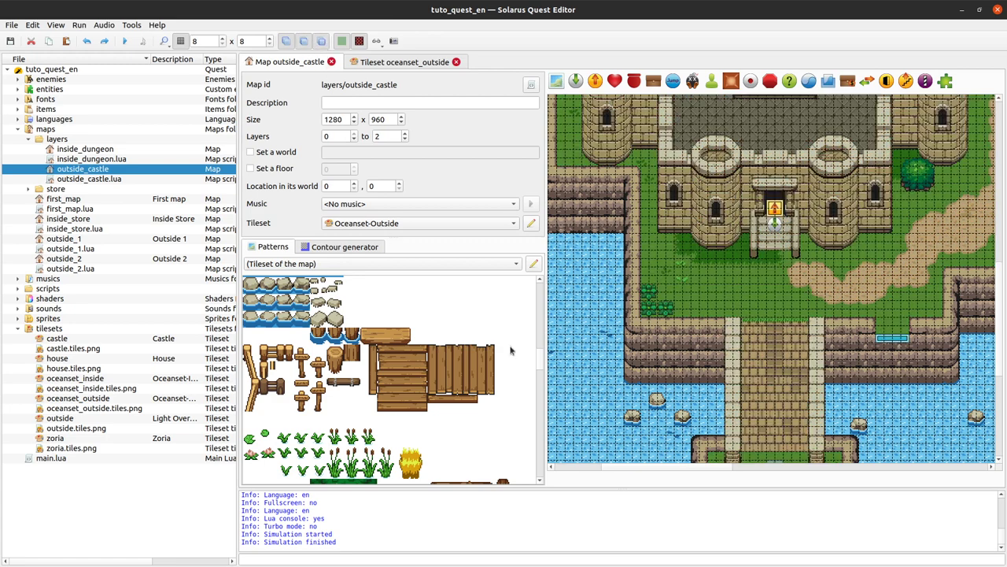
Step: Move the teletransporter from the castle entrance onto the dirt path to examine the black doorway tile, and undo the move
{"action": "scroll", "coordinate": [753, 366], "scroll_direction": "up", "scroll_amount": 2, "text": "ctrl"}
{"action": "middle_click_drag", "start_coordinate": [753, 366], "coordinate": [738, 386]}
{"action": "left_click_drag", "start_coordinate": [732, 289], "coordinate": [863, 433]}
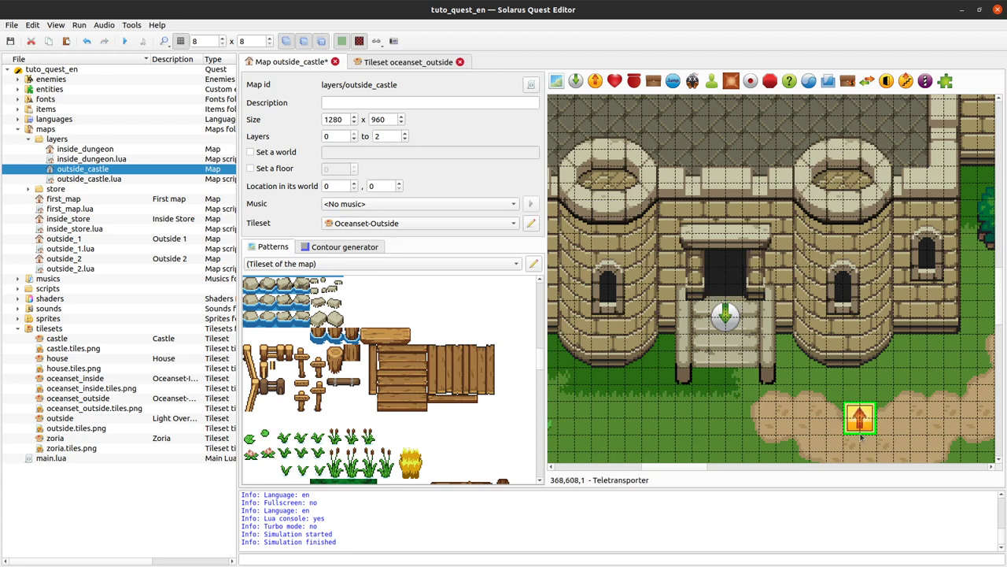
{"action": "left_click", "coordinate": [732, 277]}
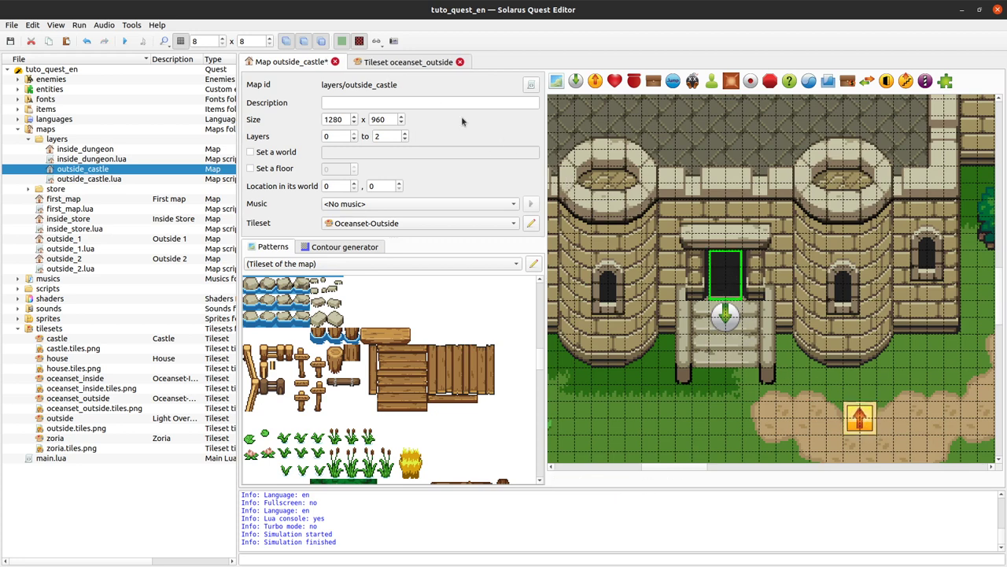
{"action": "key", "text": "ctrl+z"}
Step: Run the quest, walk the hero up through the castle entrance, and close the game
{"action": "left_click", "coordinate": [126, 39]}
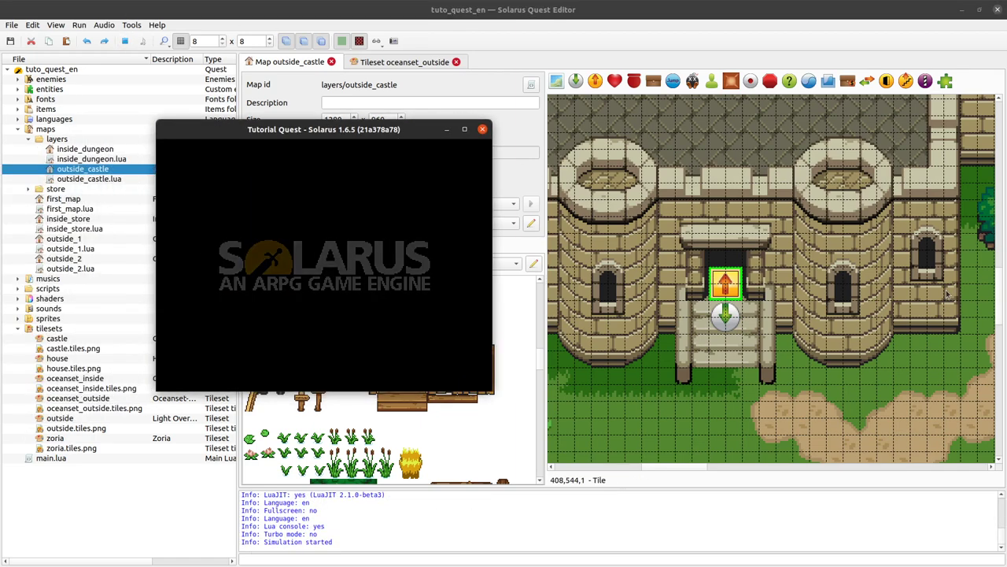
{"action": "key", "text": "Up"}
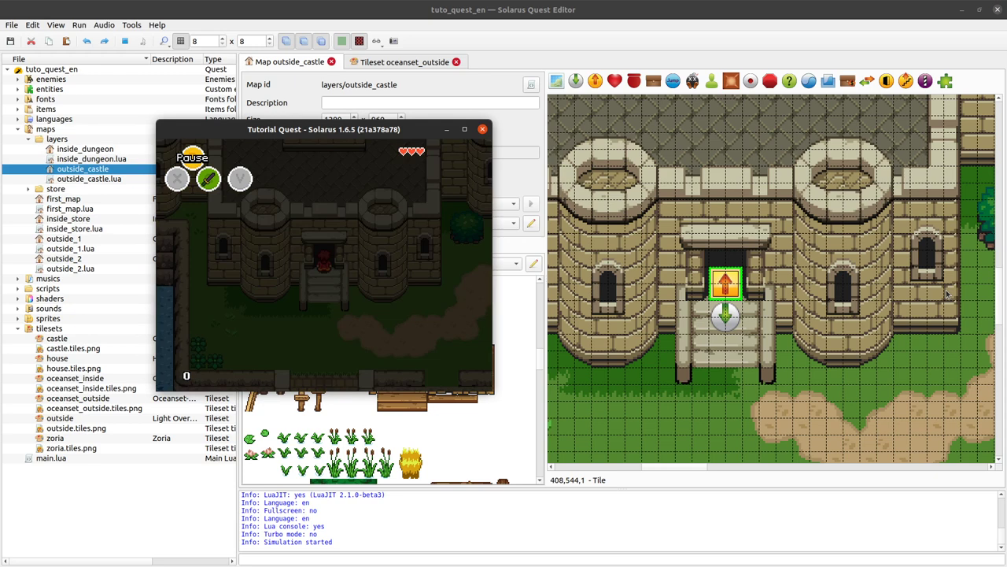
{"action": "left_click", "coordinate": [484, 129]}
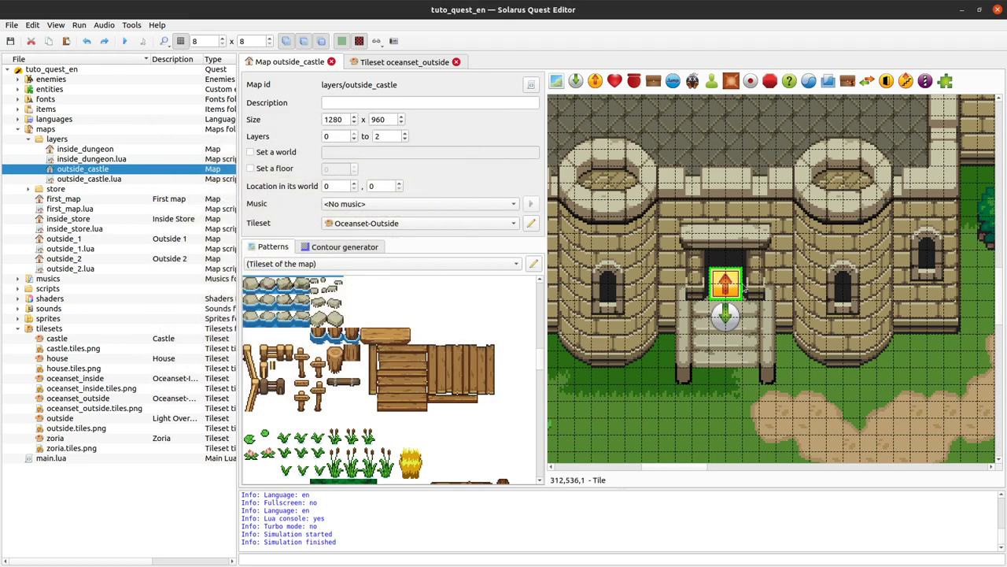
Step: Move the teletransporter and black doorway tile away from the castle entrance and delete the wall tiles behind them
{"action": "left_click_drag", "start_coordinate": [725, 285], "coordinate": [858, 402]}
{"action": "left_click_drag", "start_coordinate": [722, 288], "coordinate": [657, 418]}
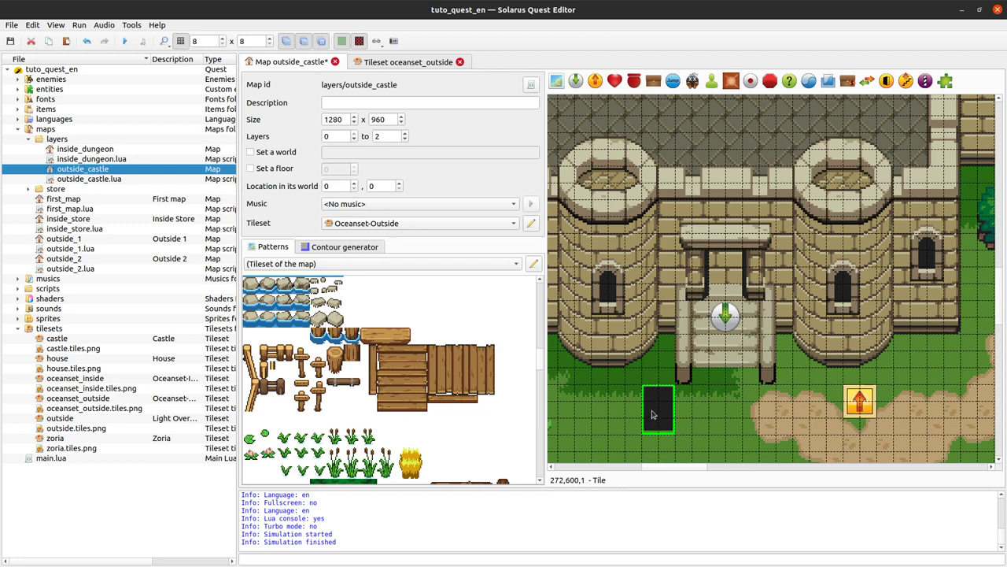
{"action": "left_click", "coordinate": [724, 280]}
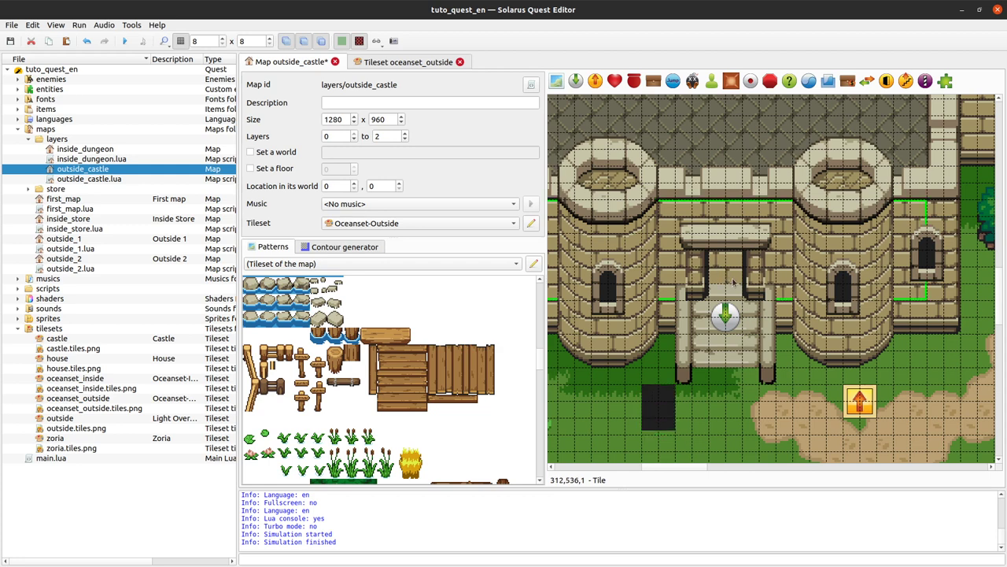
{"action": "key", "text": "Delete"}
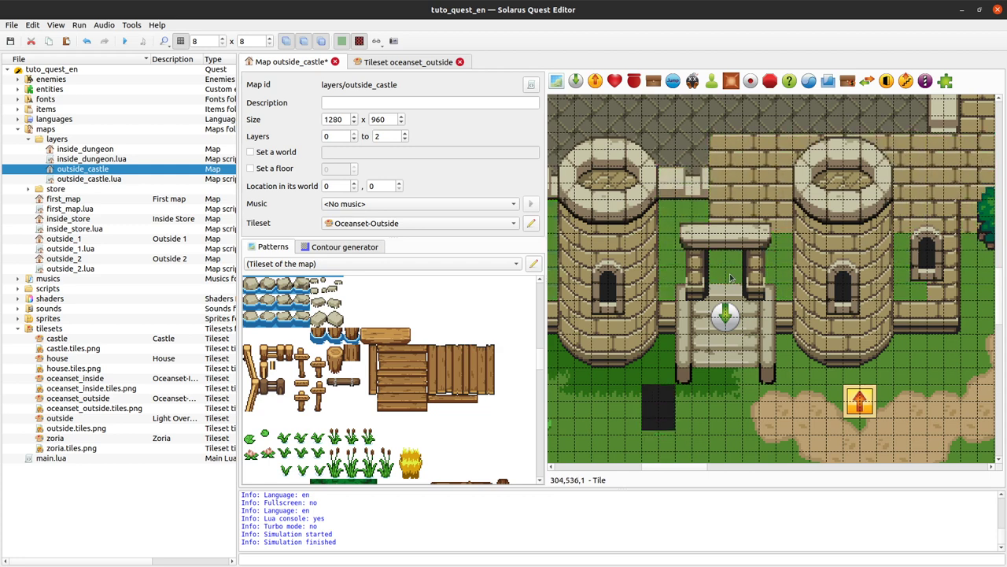
Step: Undo the wall deletion and the moves of the doorway tile and teletransporter
{"action": "key", "text": "ctrl+z"}
{"action": "key", "text": "ctrl+z"}
{"action": "key", "text": "ctrl+z"}
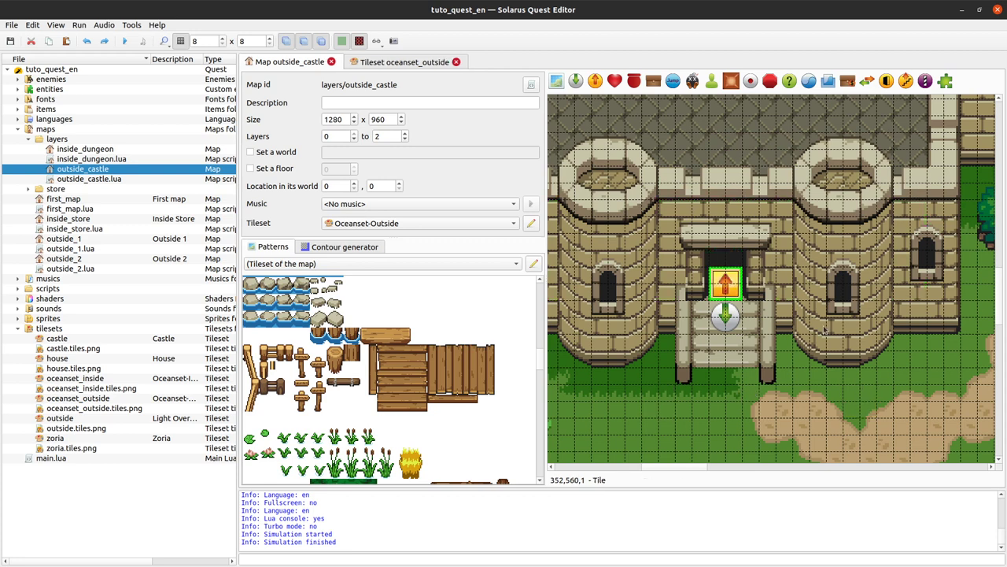